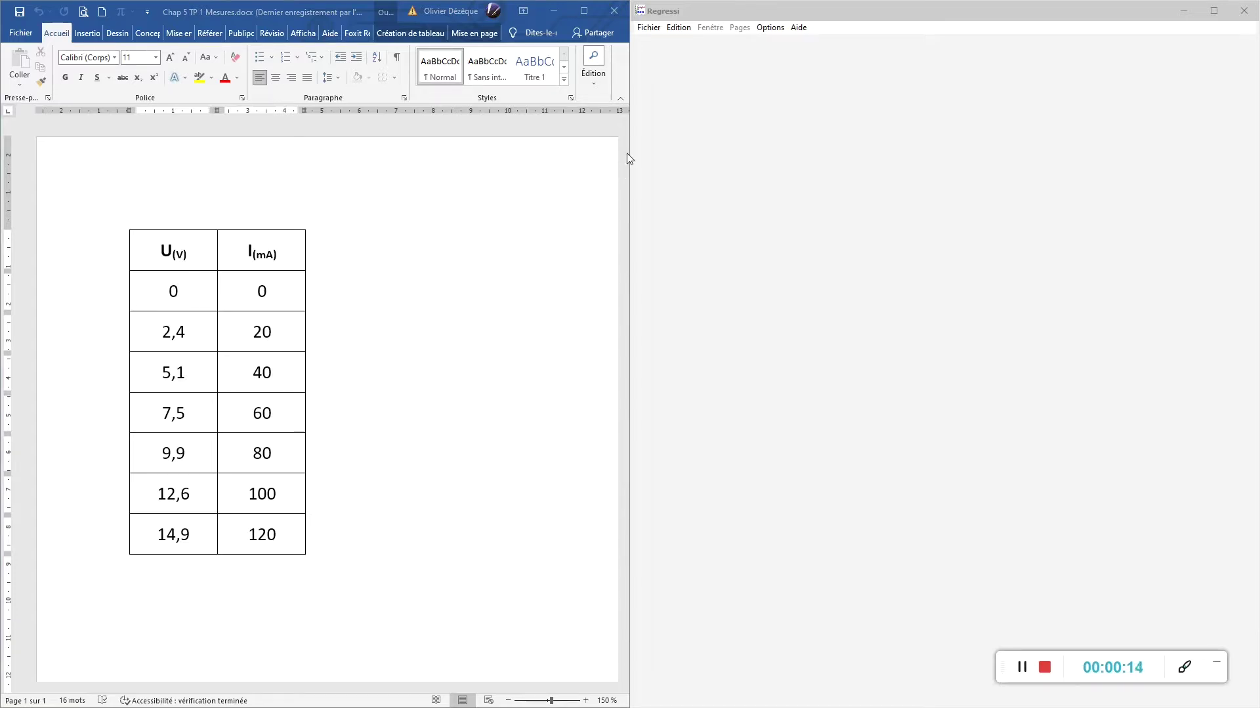
Step: Create a new keyboard-entry data file with the variables U in V and I in A
{"action": "left_click", "coordinate": [649, 27]}
{"action": "mouse_move", "coordinate": [663, 44]}
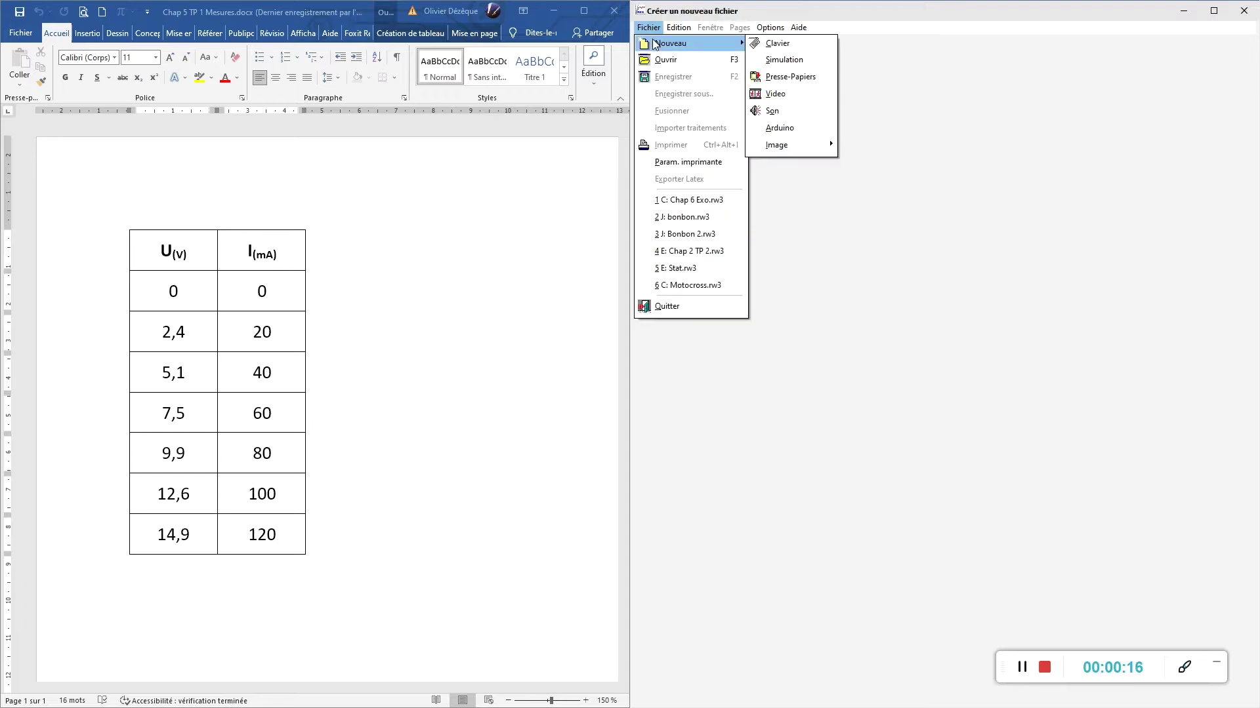
{"action": "left_click", "coordinate": [757, 44]}
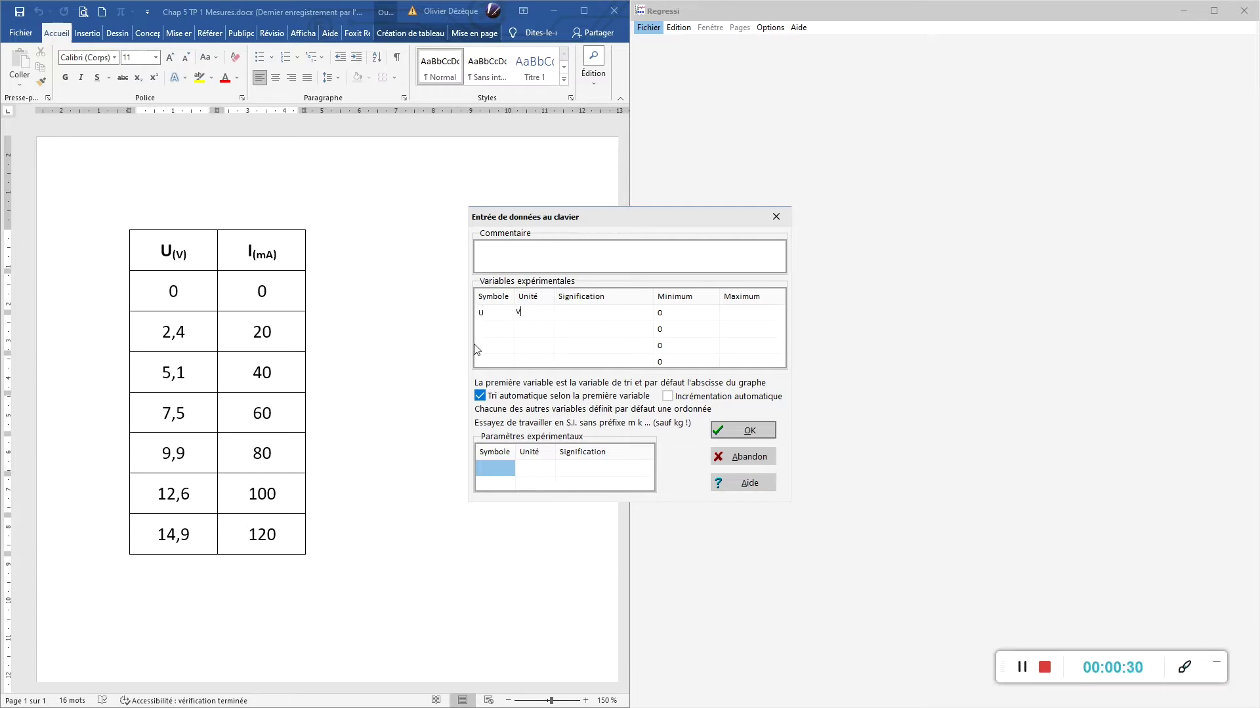
{"action": "left_click", "coordinate": [485, 327]}
{"action": "type", "text": "I"}
{"action": "left_click", "coordinate": [750, 432]}
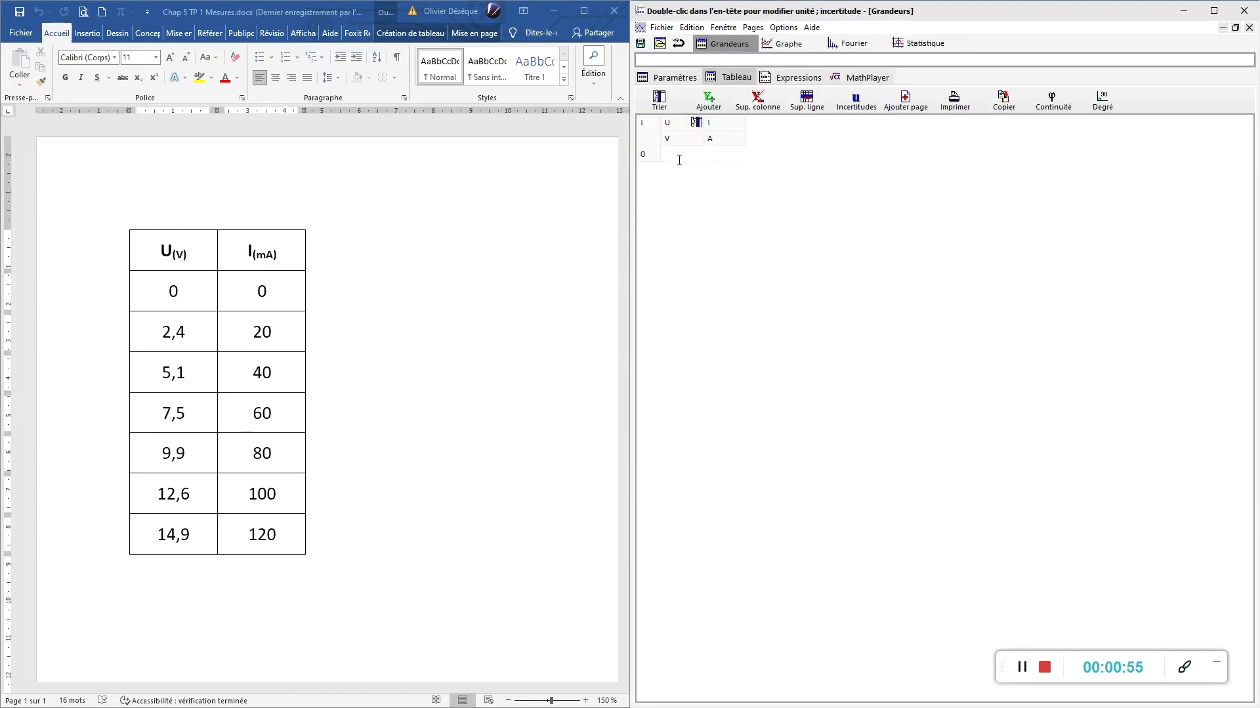
Step: Enter the first two measurements in the table: U = 0 with I = 0, and U = 2,4 with I = 20e-3
{"action": "left_click", "coordinate": [685, 150]}
{"action": "type", "text": "0"}
{"action": "key", "text": "Return"}
{"action": "type", "text": "000"}
{"action": "key", "text": "Return"}
{"action": "type", "text": "2,4"}
{"action": "key", "text": "Return"}
{"action": "type", "text": "20e"}
{"action": "type", "text": "-3"}
{"action": "key", "text": "Return"}
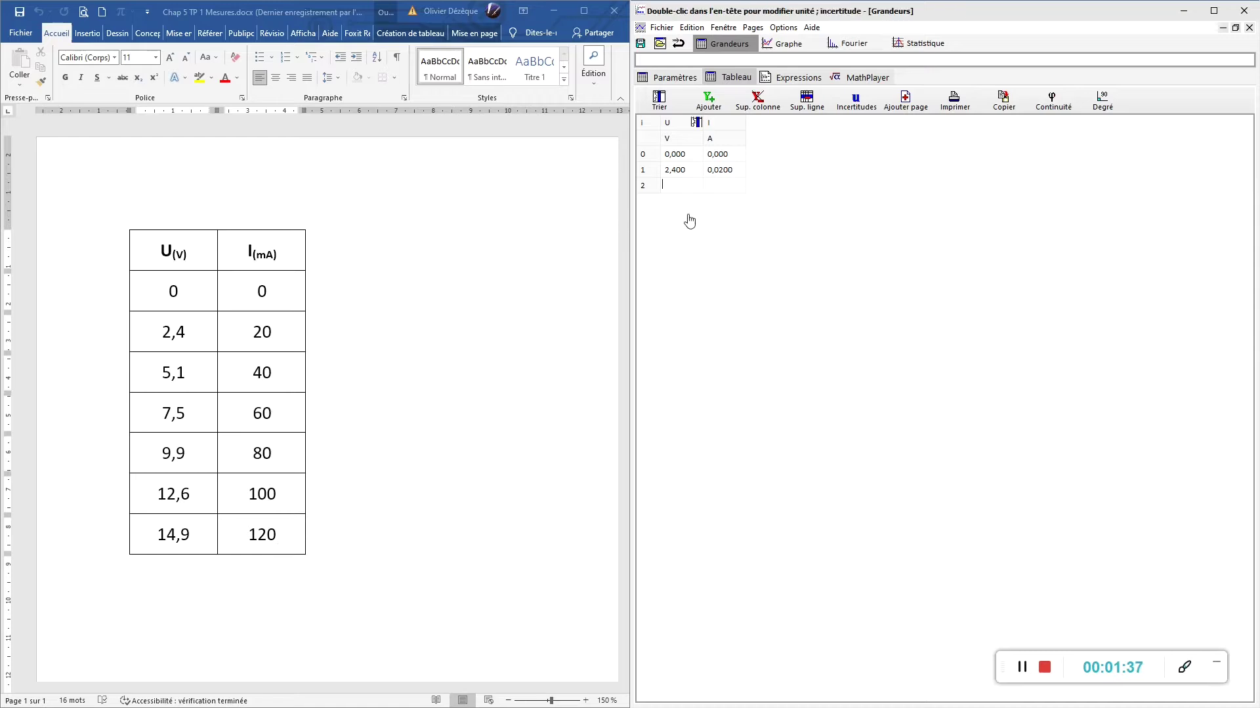
Step: Add the measurements U = 5,1 with I = 40e-3 and U = 7,5 with I = 60e-3 to the table
{"action": "type", "text": "5,1"}
{"action": "key", "text": "Tab"}
{"action": "type", "text": "40e-3"}
{"action": "key", "text": "Return"}
{"action": "type", "text": "7,5"}
{"action": "key", "text": "Tab"}
{"action": "type", "text": "60e-3"}
{"action": "key", "text": "Return"}
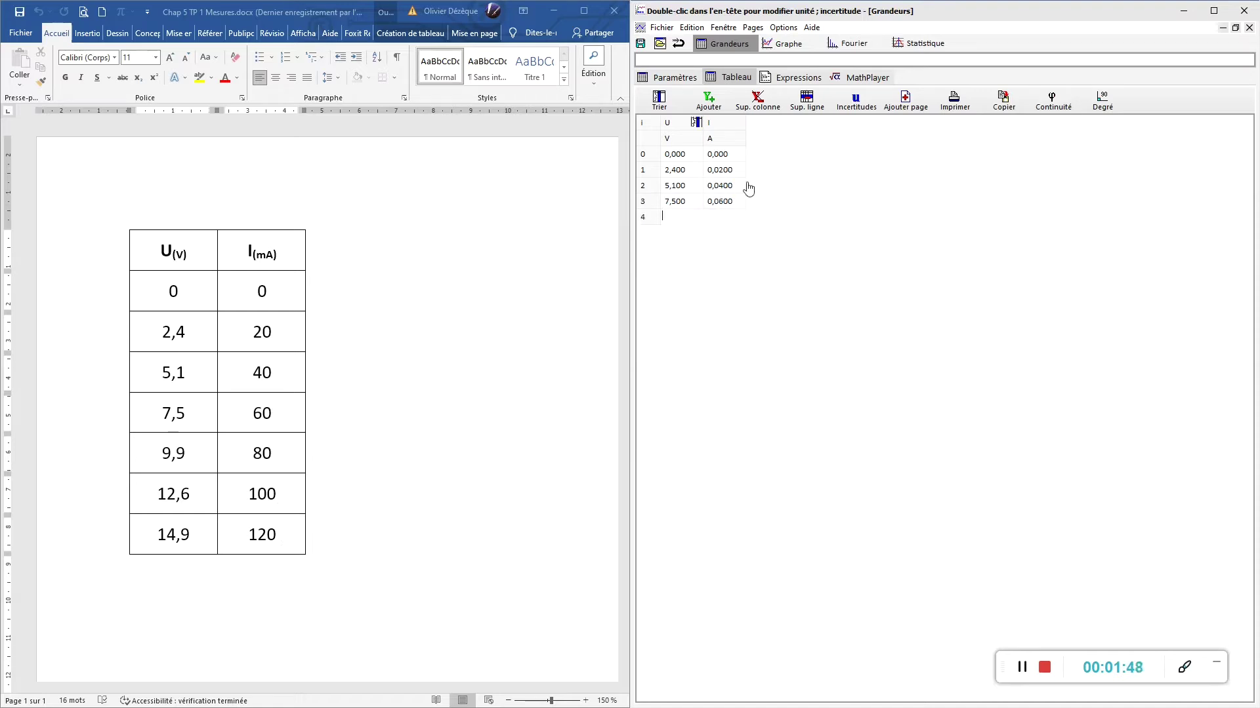
Step: Add the measurements U = 9,9 with I = 80e-3 and U = 12,6 with I = 100e-3 to the table
{"action": "type", "text": "9,9"}
{"action": "key", "text": "Return"}
{"action": "type", "text": "80e"}
{"action": "key", "text": "Return"}
{"action": "type", "text": "12,6"}
{"action": "key", "text": "Return"}
{"action": "type", "text": "10"}
{"action": "type", "text": "00e-3"}
{"action": "key", "text": "Return"}
Step: Add the last measurement to the table, U = 14,9 with I = 120e-3
{"action": "type", "text": "14,9"}
{"action": "key", "text": "Return"}
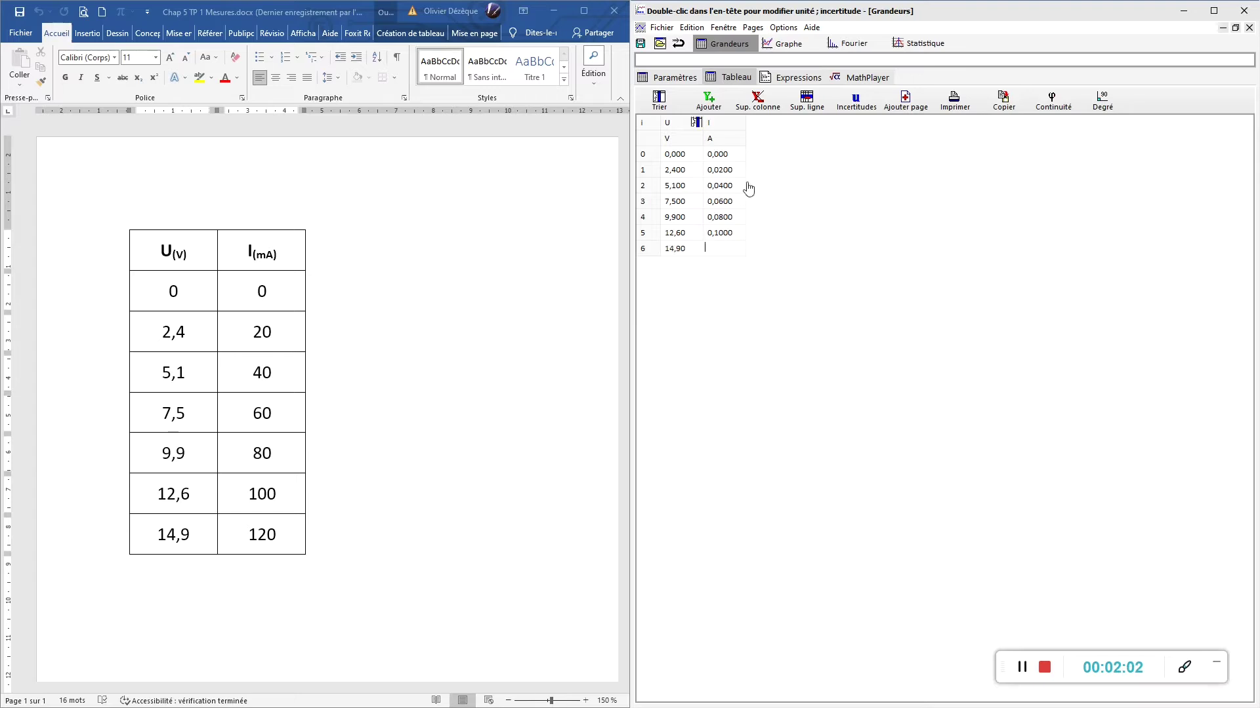
{"action": "type", "text": "212"}
{"action": "key", "text": "BackSpace"}
{"action": "type", "text": "0e-3"}
{"action": "key", "text": "Return"}
Step: Display the graph of the measurements and maximize the Regressi window
{"action": "left_click", "coordinate": [788, 44]}
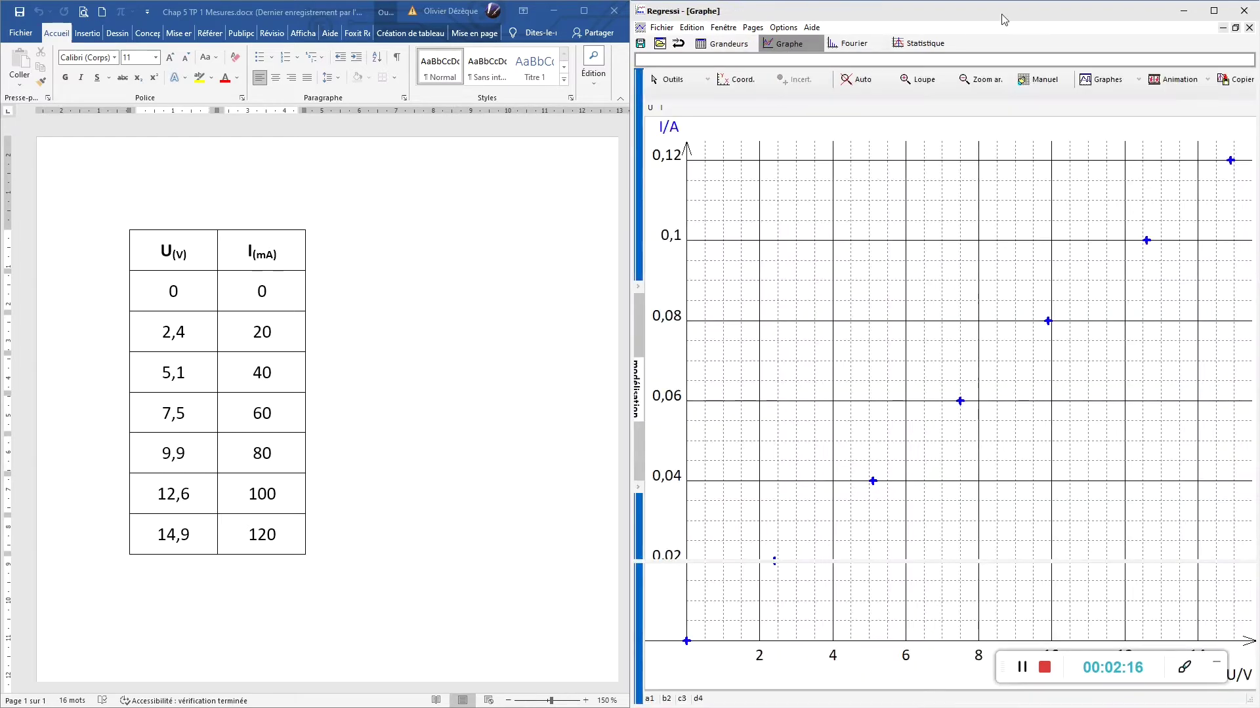
{"action": "left_click", "coordinate": [1214, 11]}
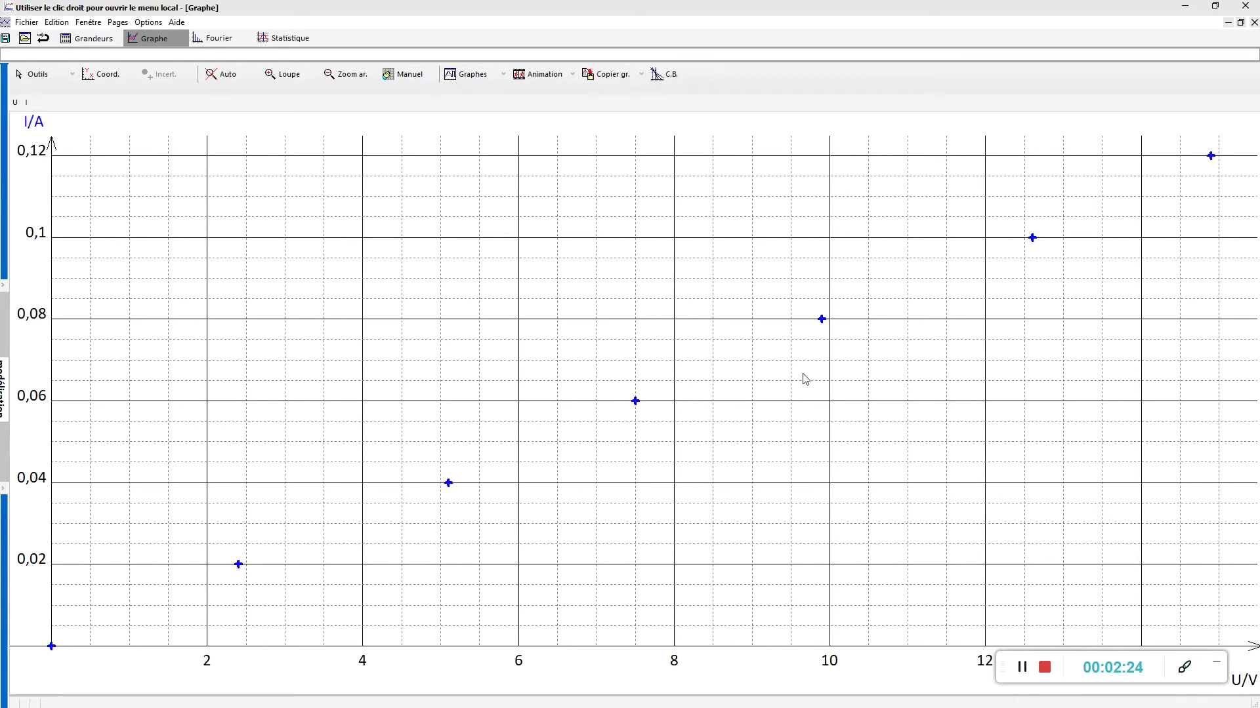
{"action": "left_click", "coordinate": [1194, 679]}
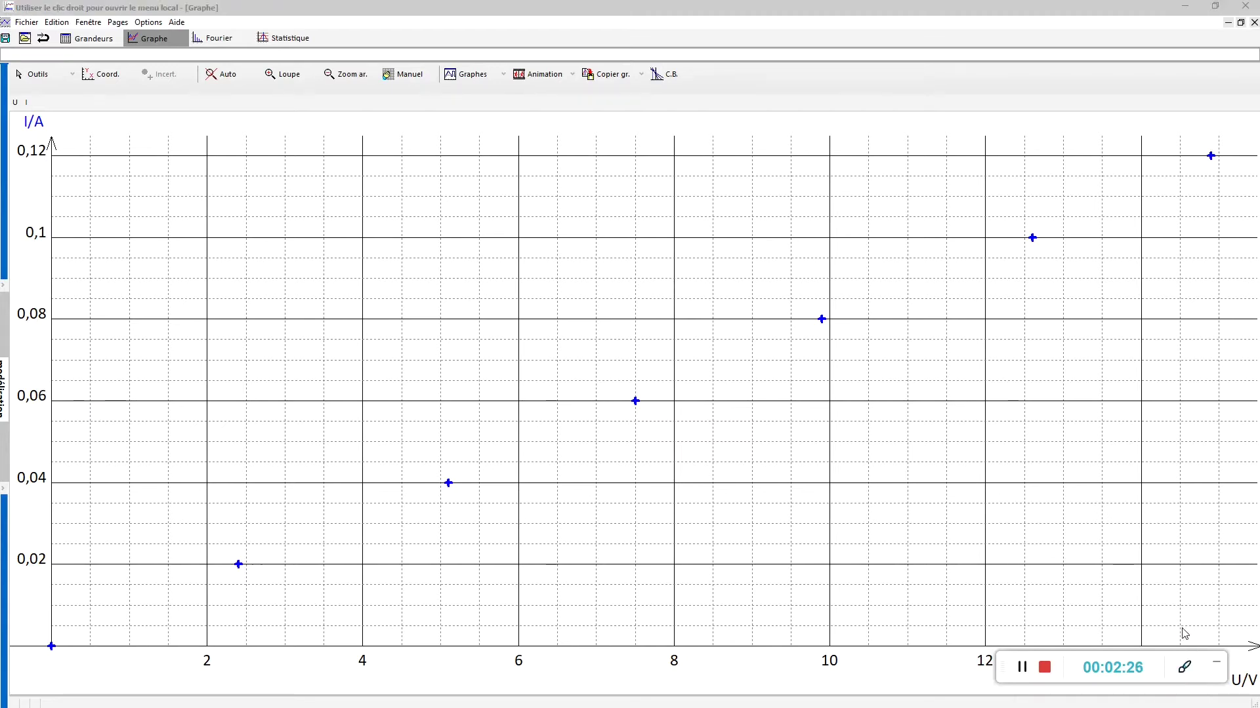
{"action": "left_click_drag", "start_coordinate": [1172, 664], "coordinate": [1165, 601]}
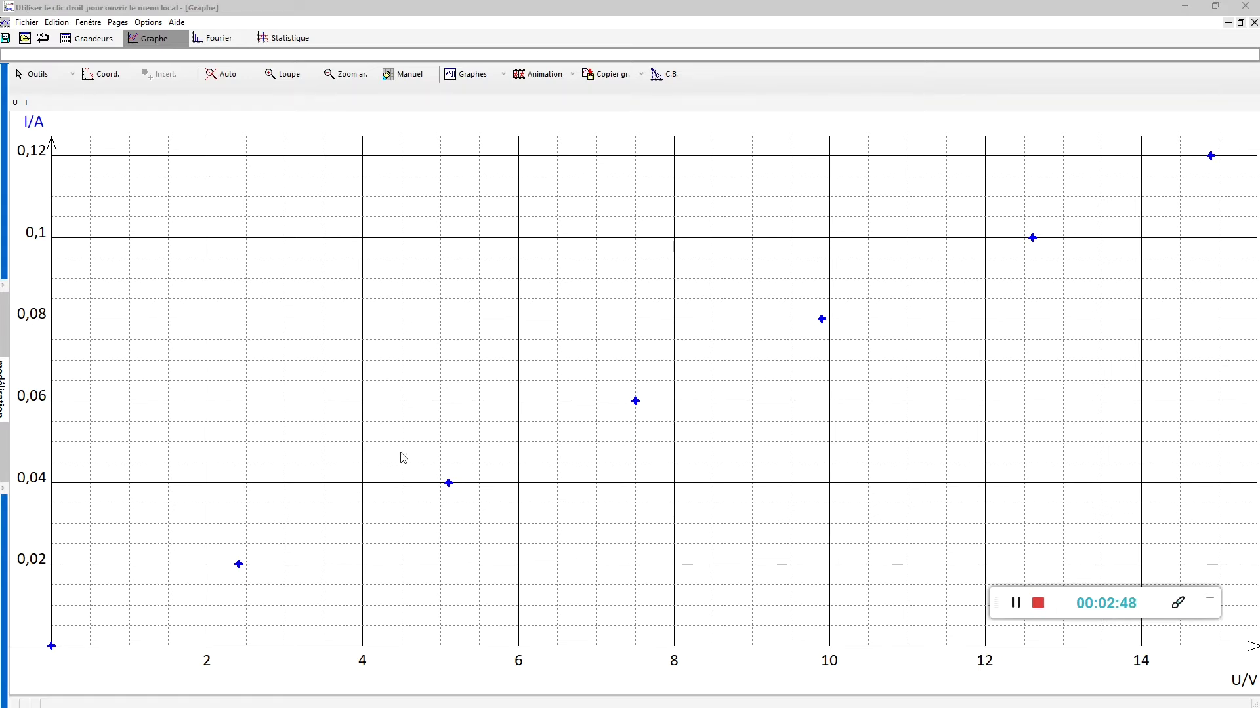
Step: Swap the graph's axes so that I is on the abscissa and U on the ordinate
{"action": "left_click", "coordinate": [103, 77]}
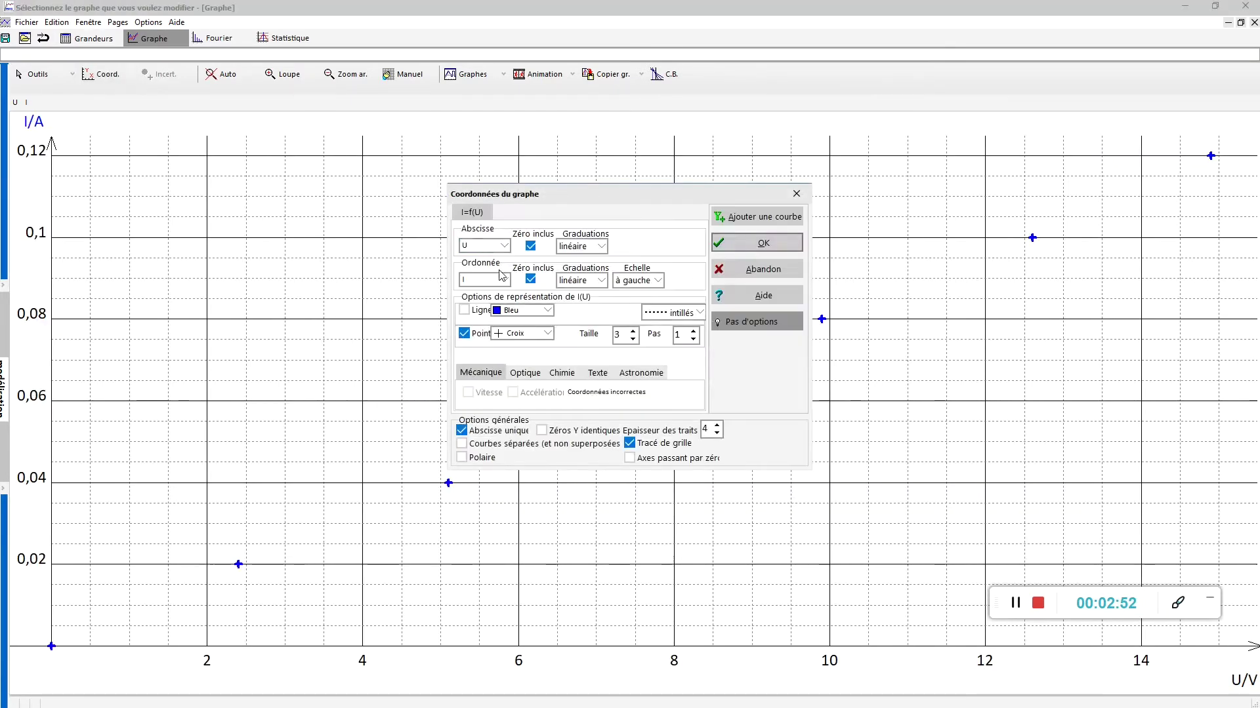
{"action": "left_click", "coordinate": [510, 247]}
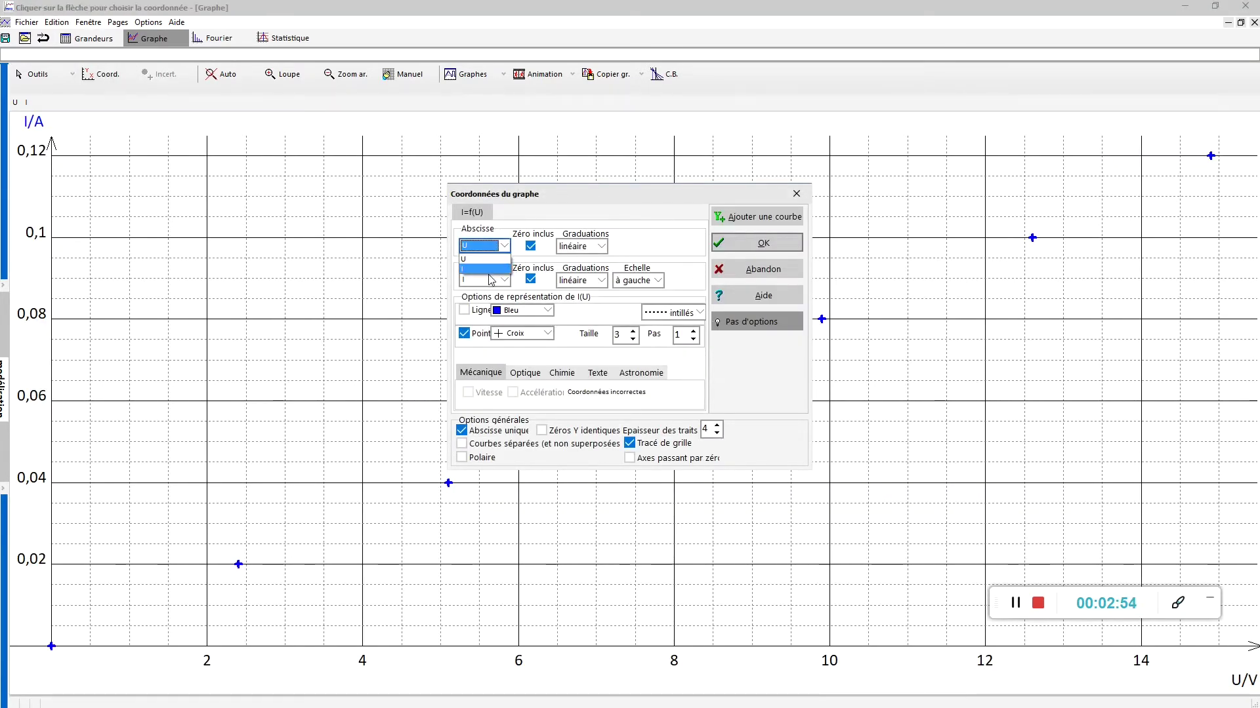
{"action": "left_click", "coordinate": [485, 272]}
{"action": "left_click", "coordinate": [492, 281]}
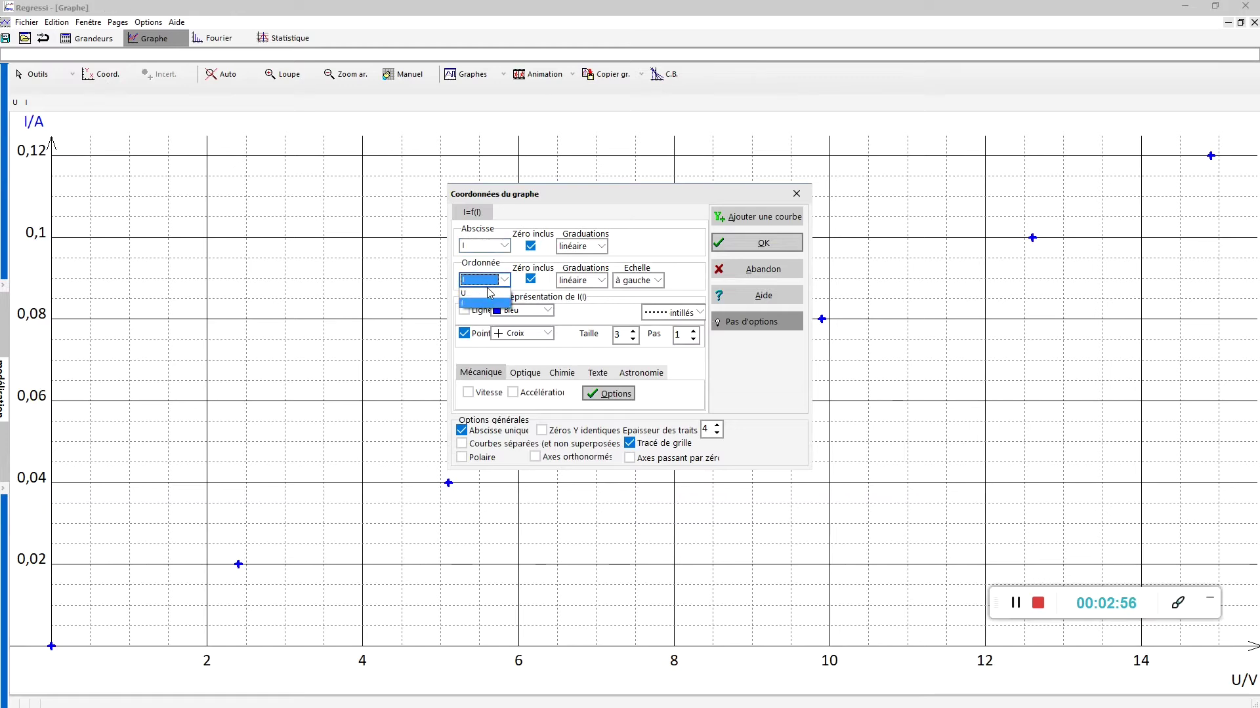
{"action": "left_click", "coordinate": [489, 293]}
{"action": "left_click", "coordinate": [751, 255]}
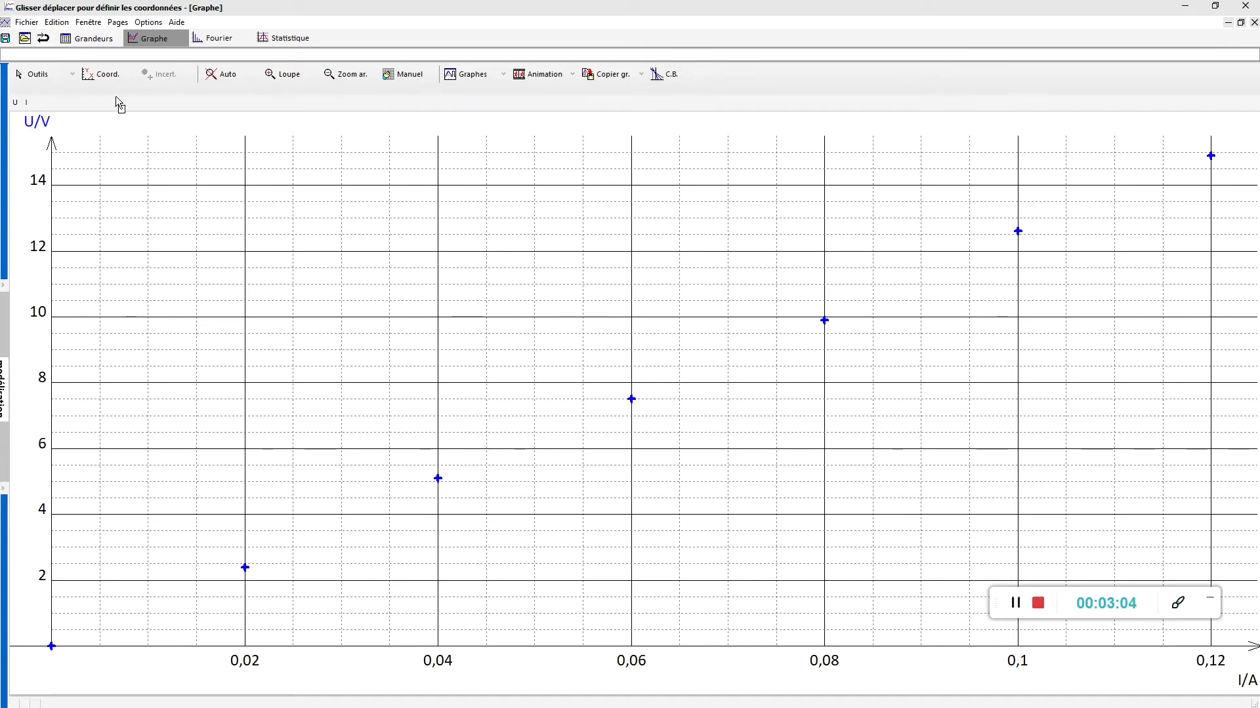
Step: Set the graph's point size to 10 and link the points with a line using the Lissage option
{"action": "left_click", "coordinate": [105, 76]}
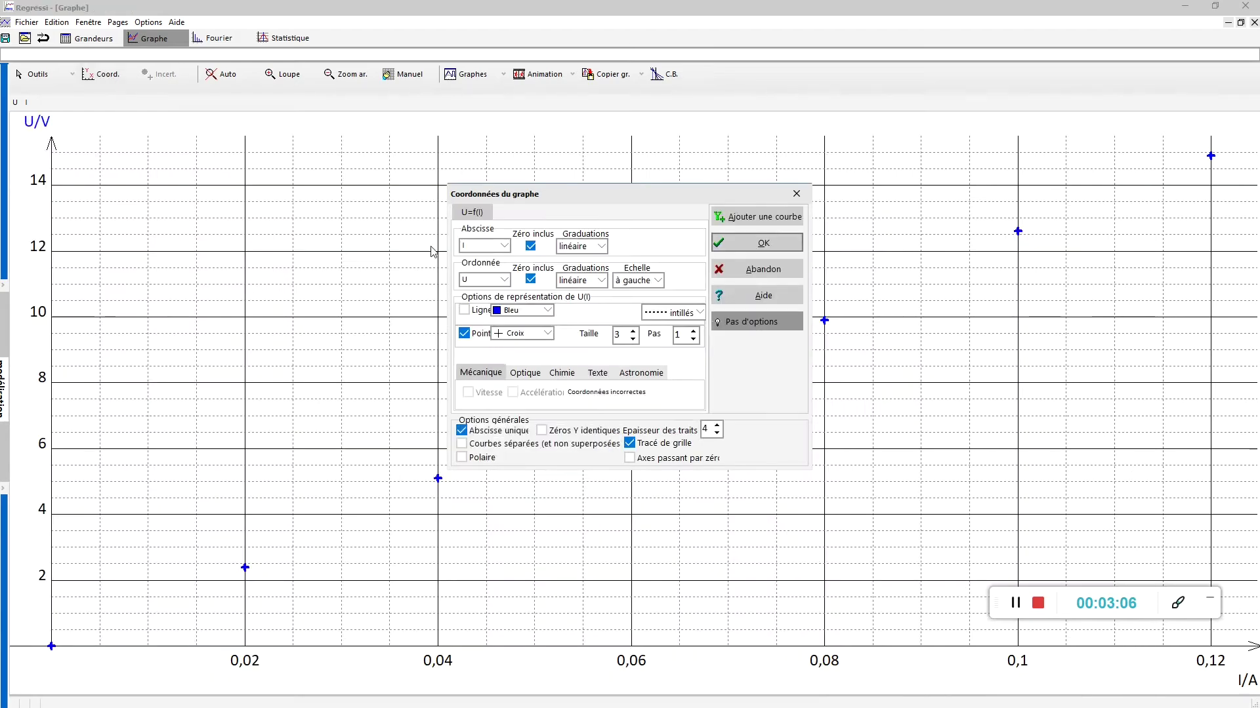
{"action": "left_click", "coordinate": [633, 333]}
{"action": "left_click", "coordinate": [632, 333]}
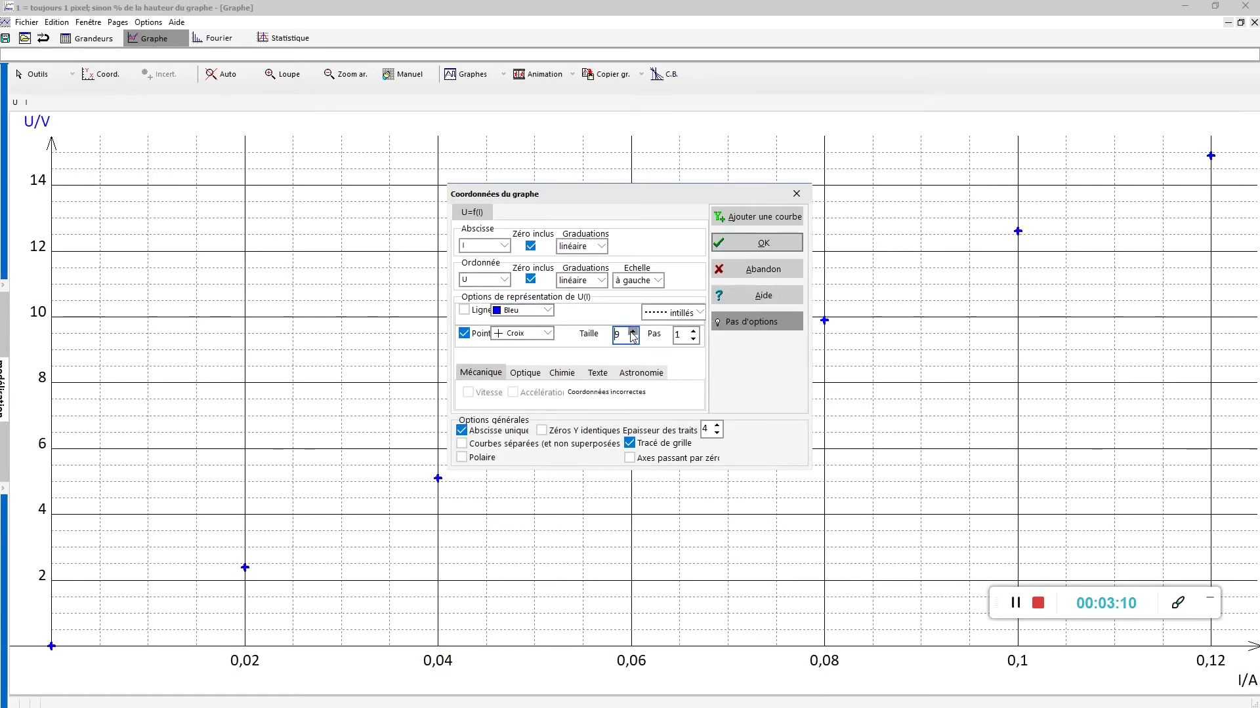
{"action": "left_click", "coordinate": [632, 332]}
{"action": "left_click", "coordinate": [481, 313]}
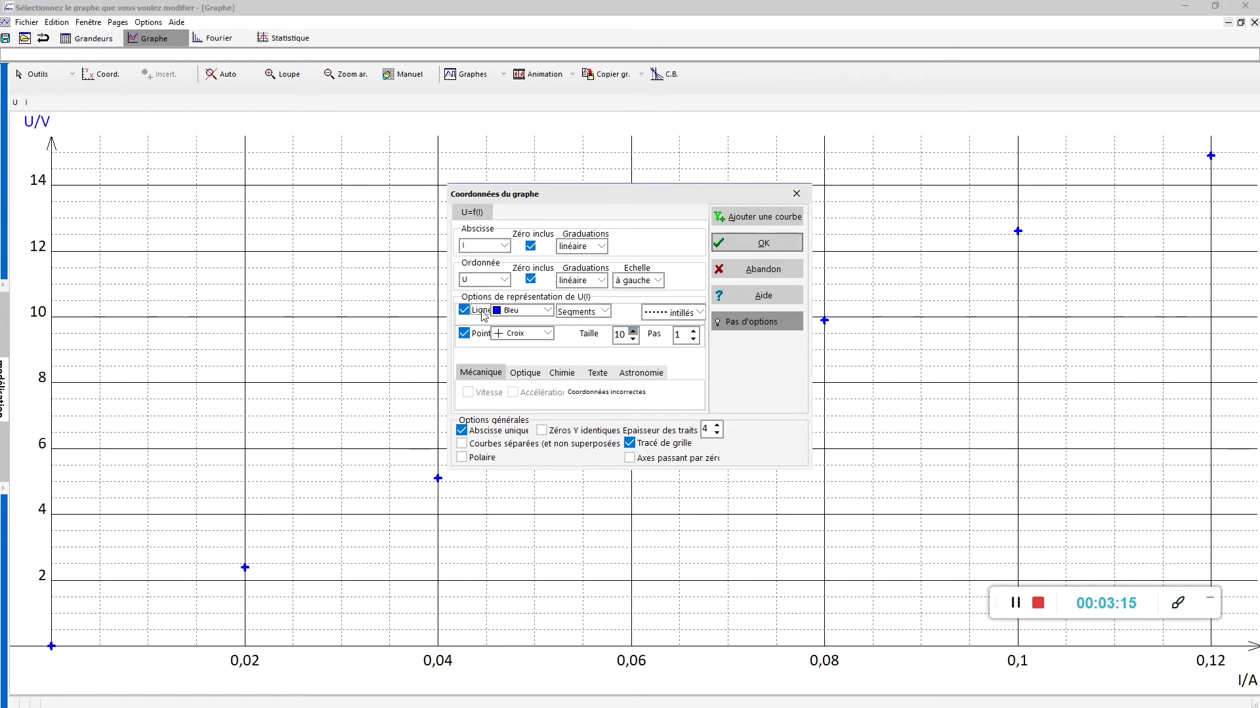
{"action": "left_click", "coordinate": [583, 312]}
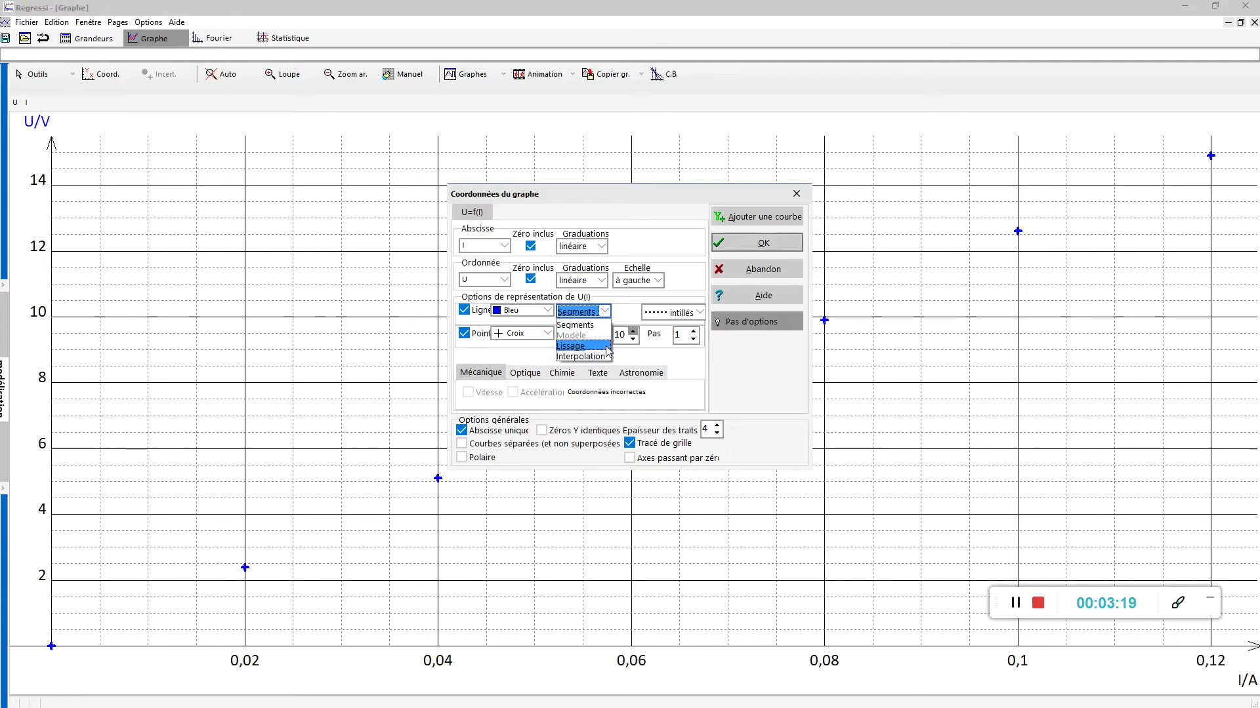
{"action": "left_click", "coordinate": [590, 346]}
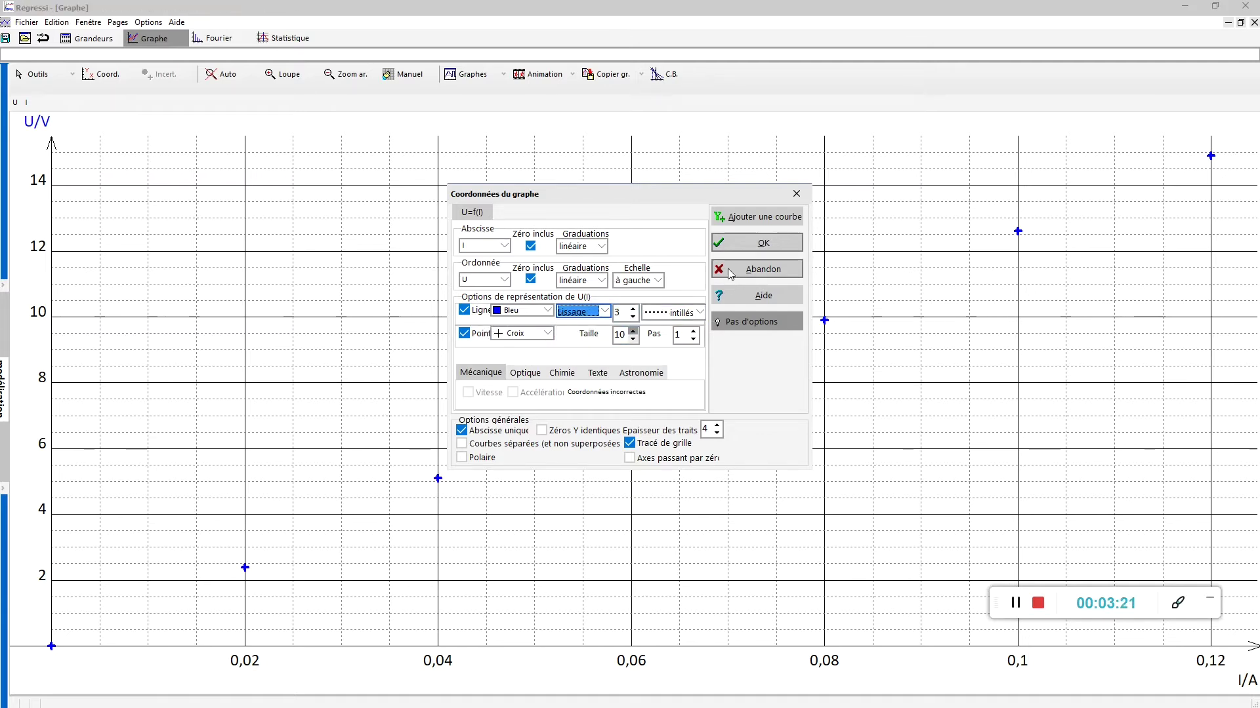
{"action": "left_click", "coordinate": [741, 251]}
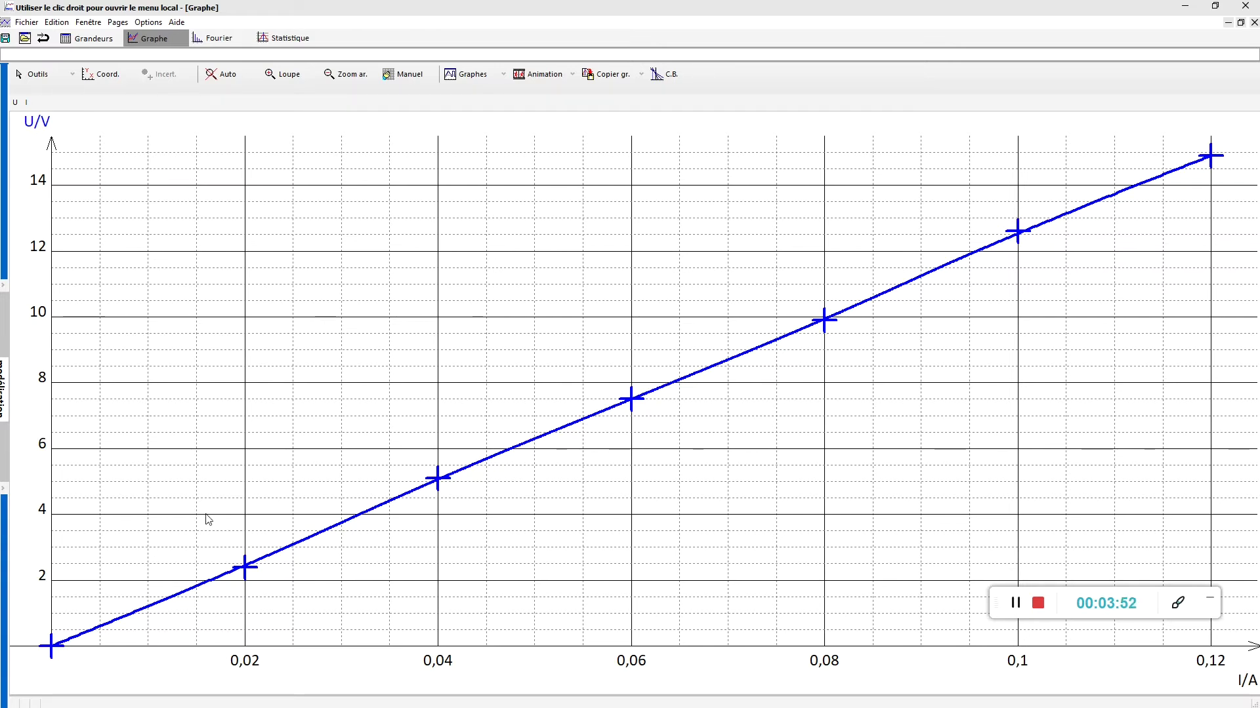
Step: Model the U(I) points with the predefined Linéaire model
{"action": "left_click", "coordinate": [3, 408]}
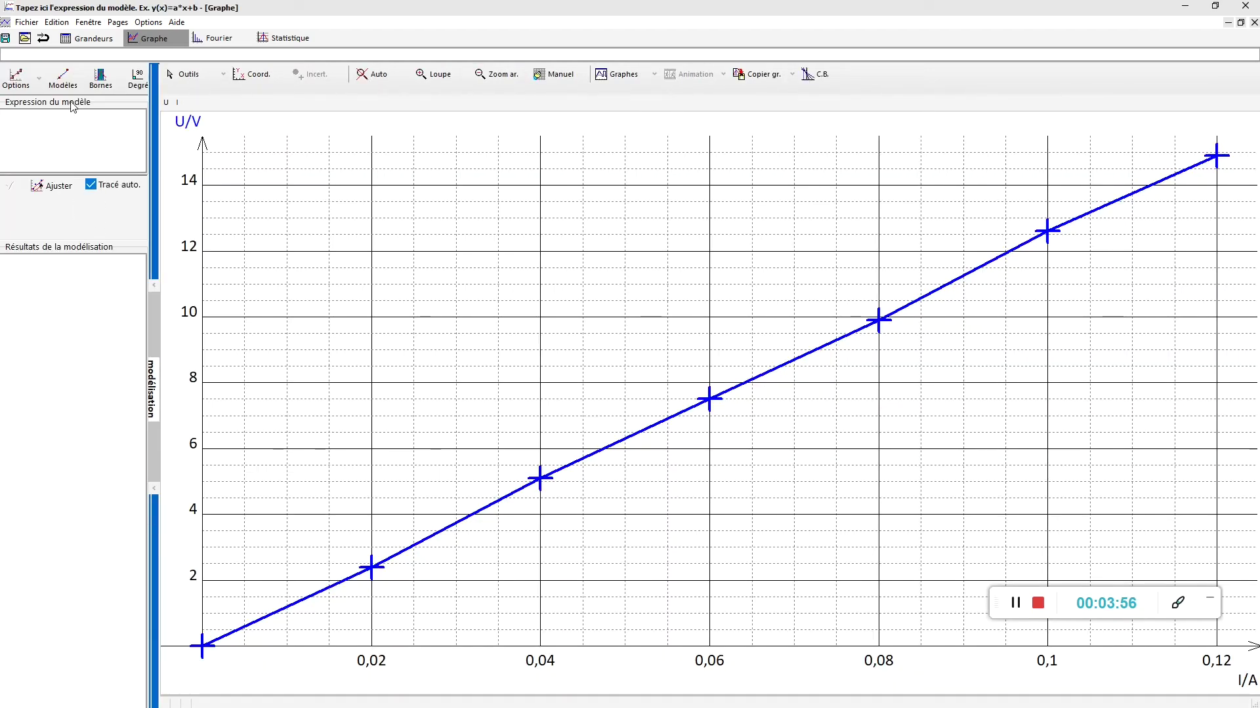
{"action": "left_click", "coordinate": [63, 77]}
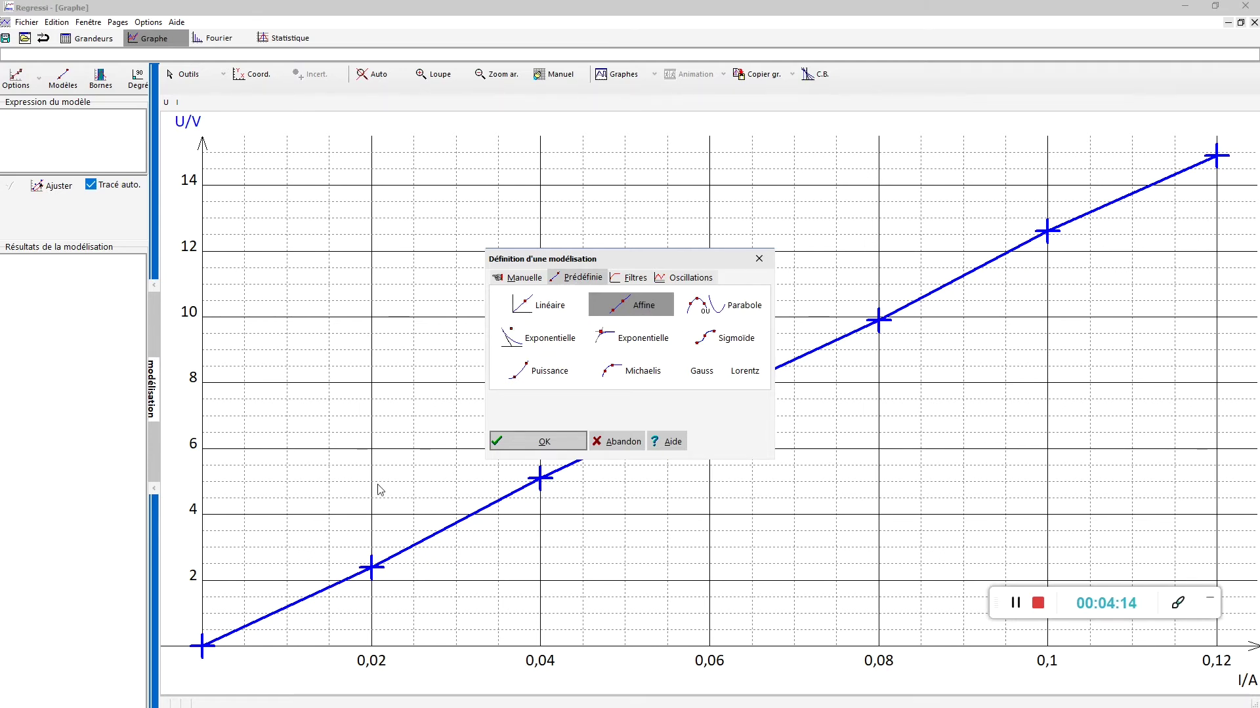
{"action": "left_click", "coordinate": [539, 305]}
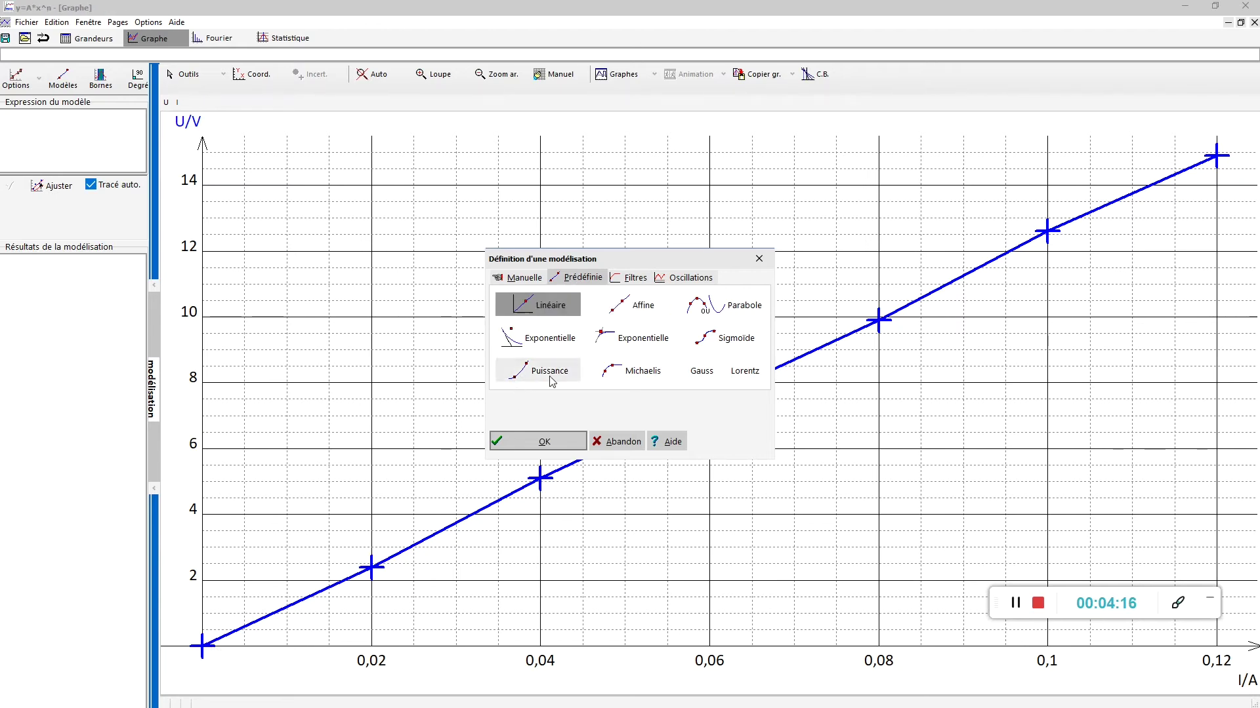
{"action": "left_click", "coordinate": [568, 441]}
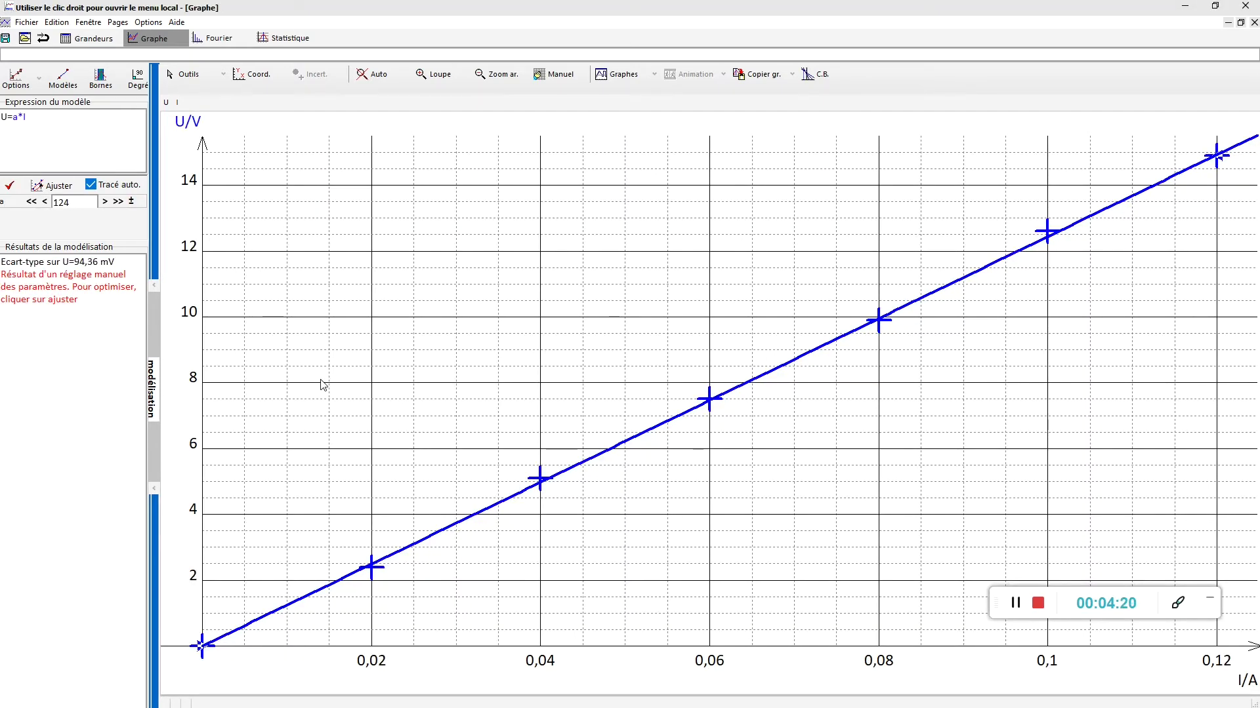
Step: Magnify the modelling area, adjust the model U=a*I to optimise parameter a, and close the magnifier
{"action": "key", "text": "super+plus"}
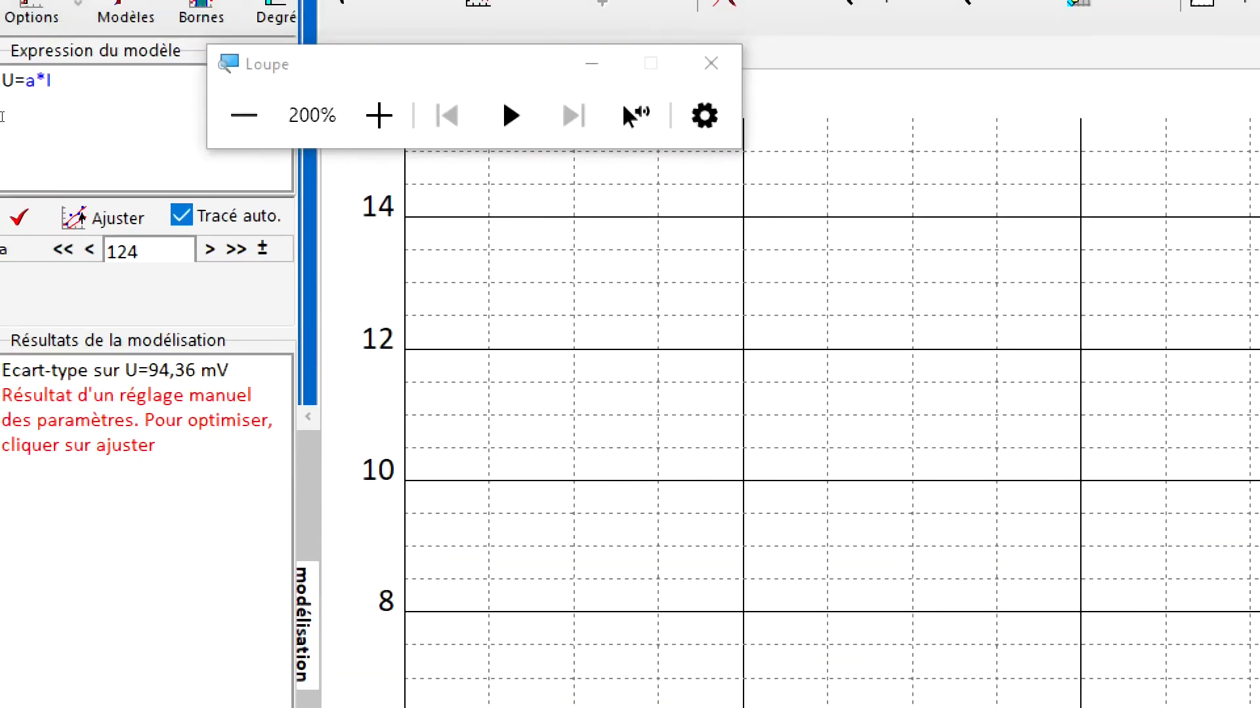
{"action": "left_click", "coordinate": [7, 124]}
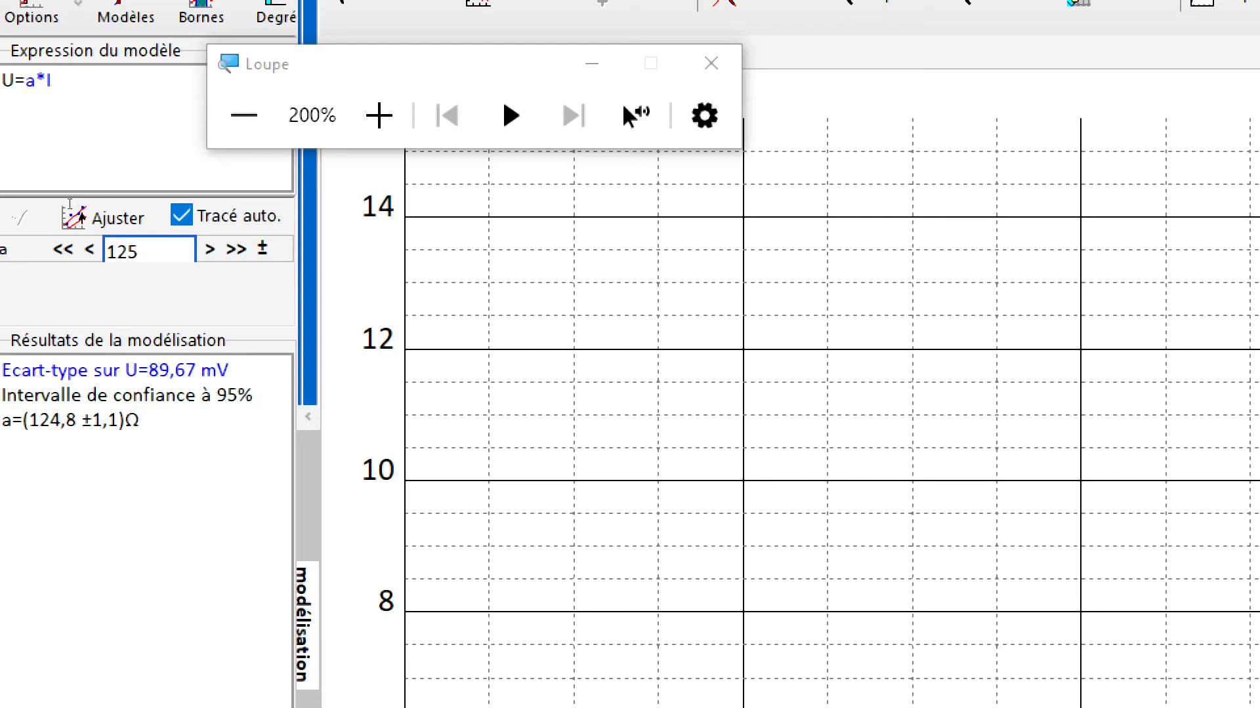
{"action": "left_click", "coordinate": [85, 214]}
{"action": "left_click", "coordinate": [711, 63]}
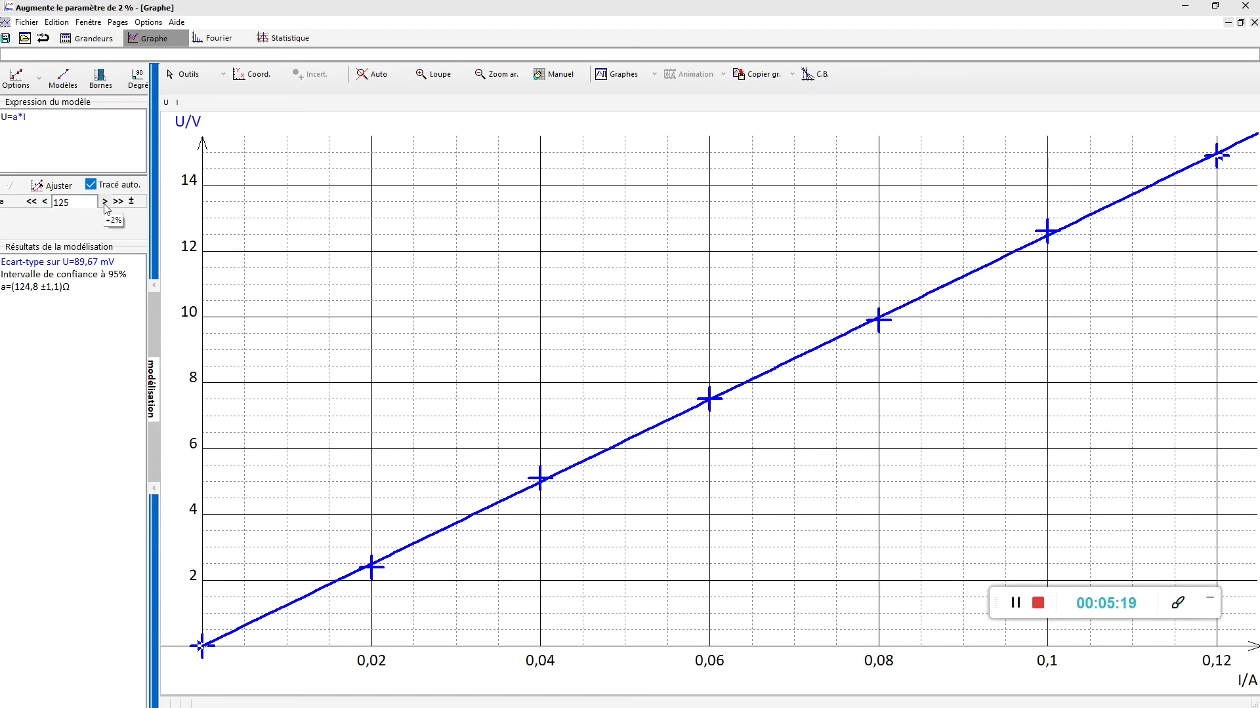
Step: Raise parameter a manually to 153 in 2% increments, and readjust the model to the points
{"action": "mouse_move", "coordinate": [106, 209]}
{"action": "left_mouse_down"}
{"action": "mouse_move", "coordinate": [46, 203]}
{"action": "mouse_move", "coordinate": [106, 207]}
{"action": "left_mouse_up"}
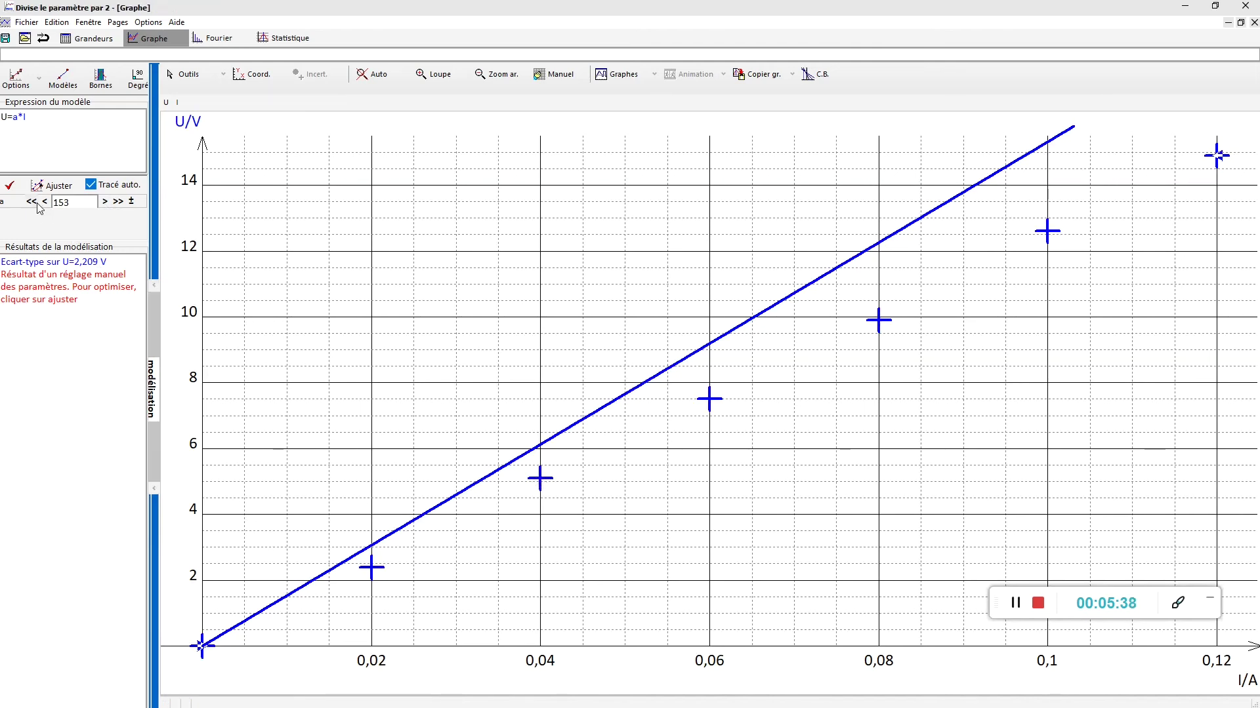
{"action": "left_click", "coordinate": [53, 186]}
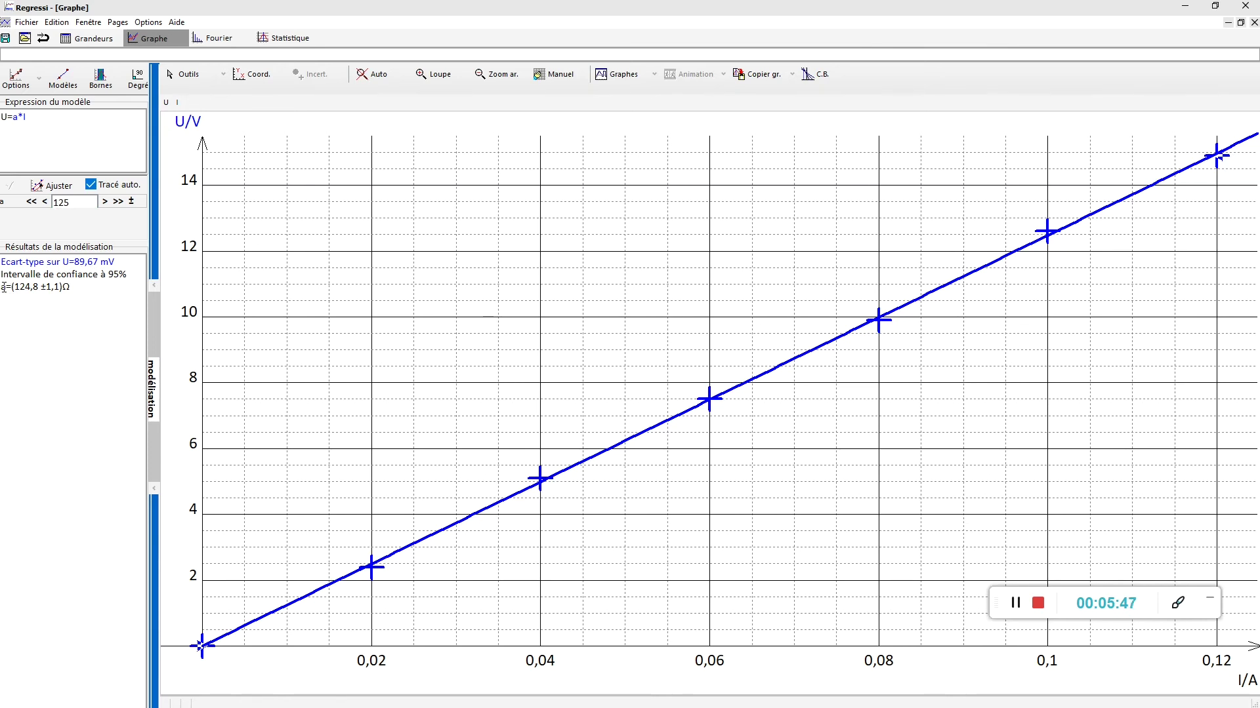
Step: Examine the value, uncertainty and unit of parameter a in the modelling results, and the model expression
{"action": "left_click_drag", "start_coordinate": [4, 286], "coordinate": [36, 287]}
{"action": "left_click", "coordinate": [41, 291]}
{"action": "left_click_drag", "start_coordinate": [65, 291], "coordinate": [75, 288]}
{"action": "left_click", "coordinate": [18, 137]}
{"action": "key", "text": "Return"}
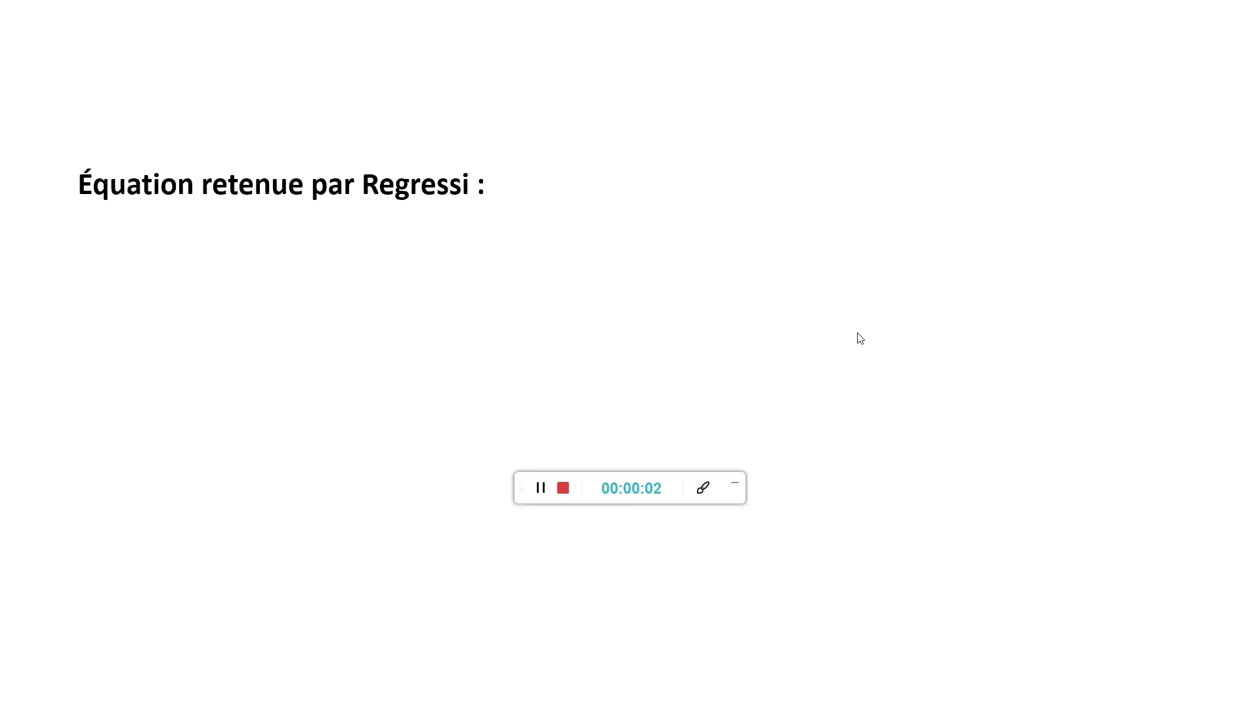
{"action": "left_click_drag", "start_coordinate": [736, 501], "coordinate": [1190, 664]}
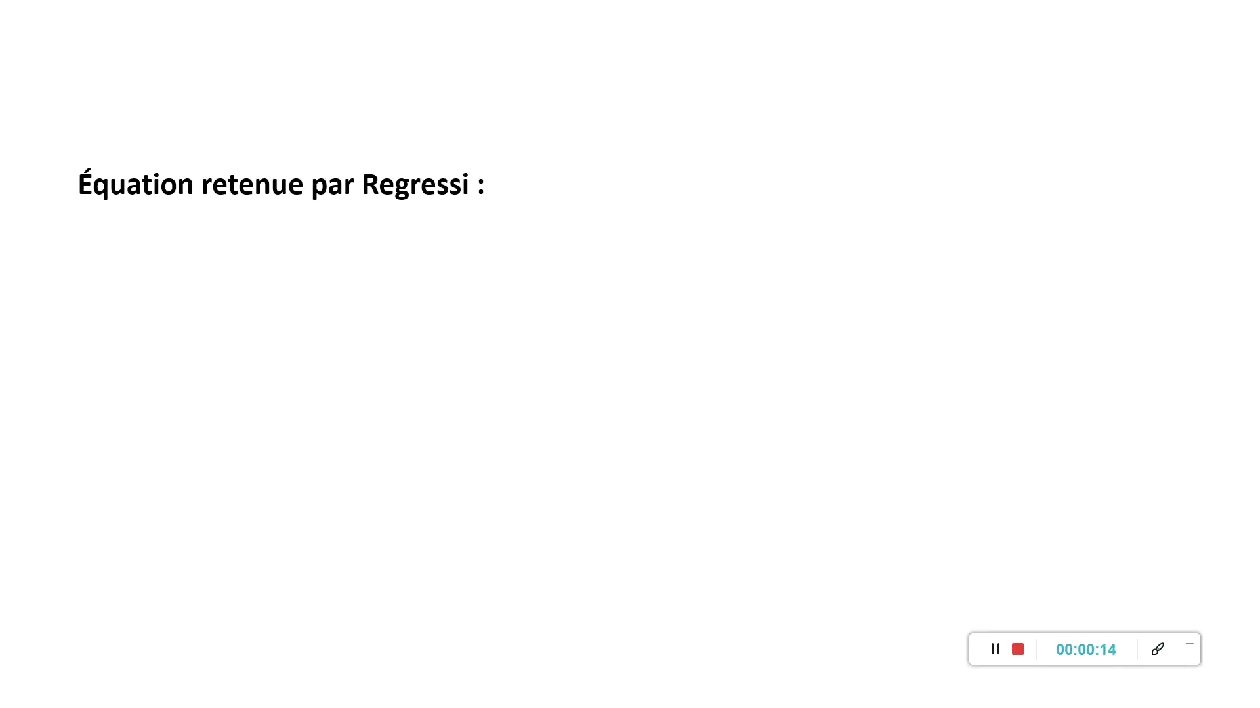
{"action": "left_click", "coordinate": [935, 526]}
{"action": "key", "text": "space"}
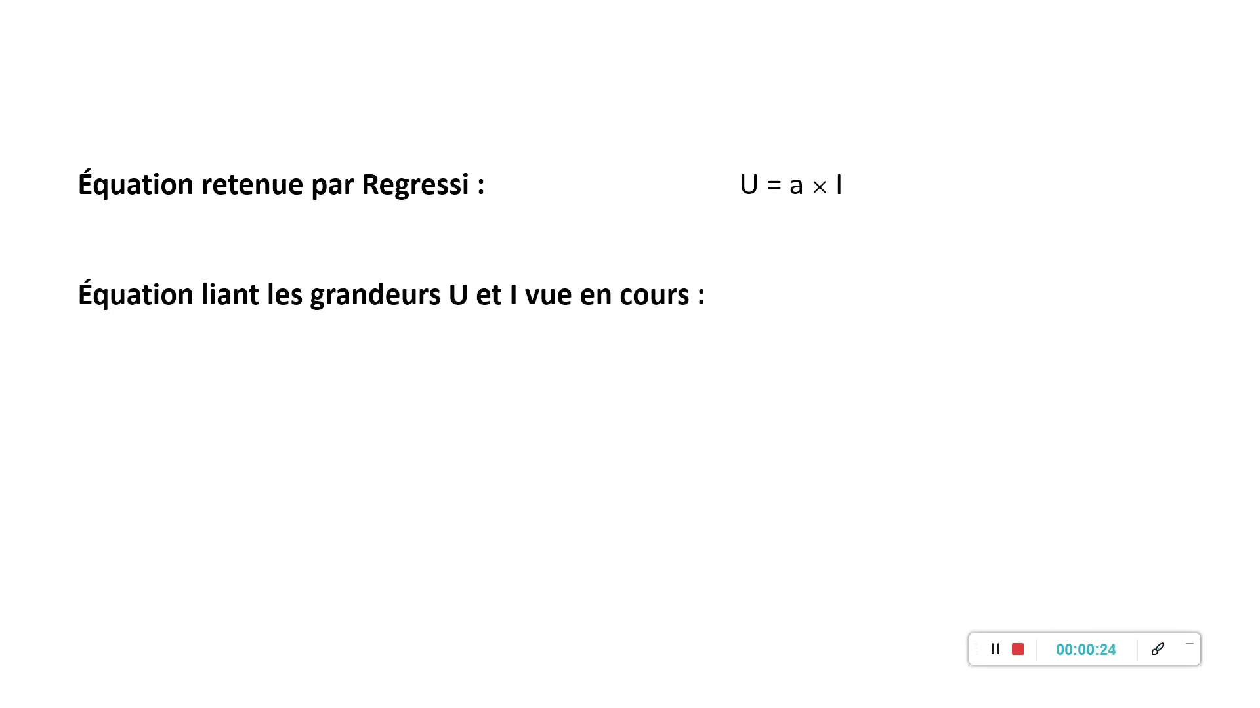
{"action": "key", "text": "space"}
{"action": "key", "text": "space"}
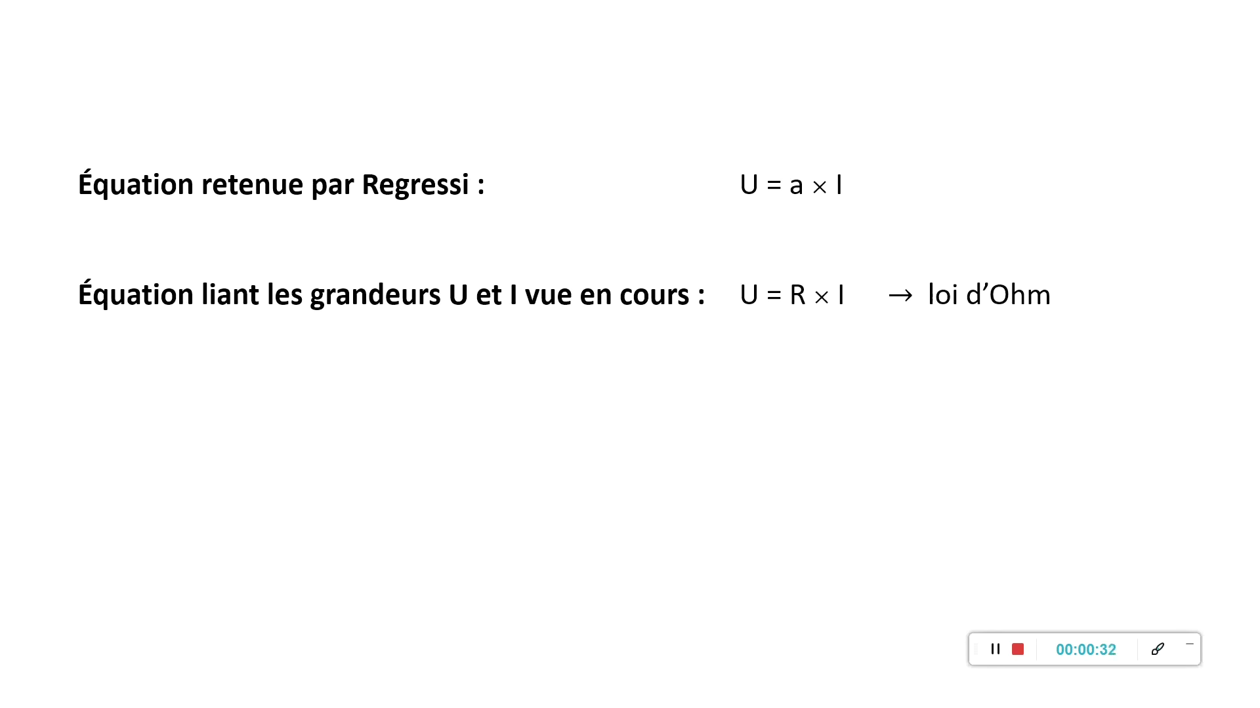
{"action": "key", "text": "Right"}
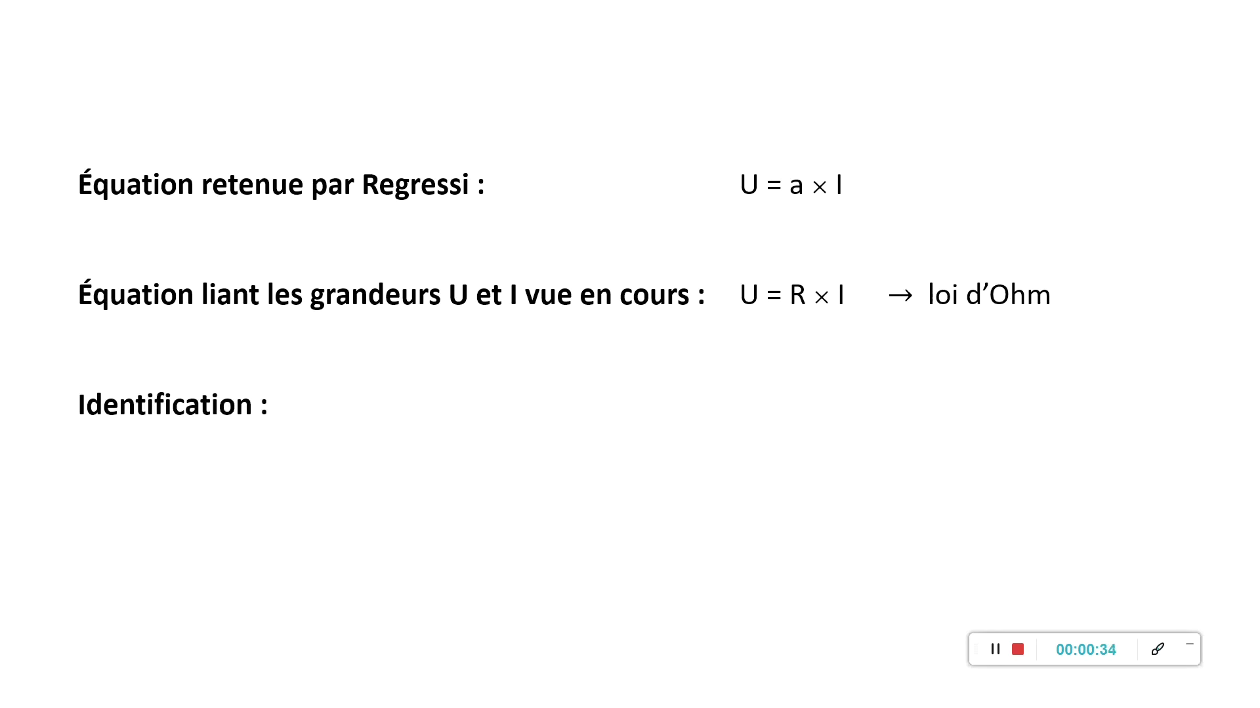
{"action": "key", "text": "Right"}
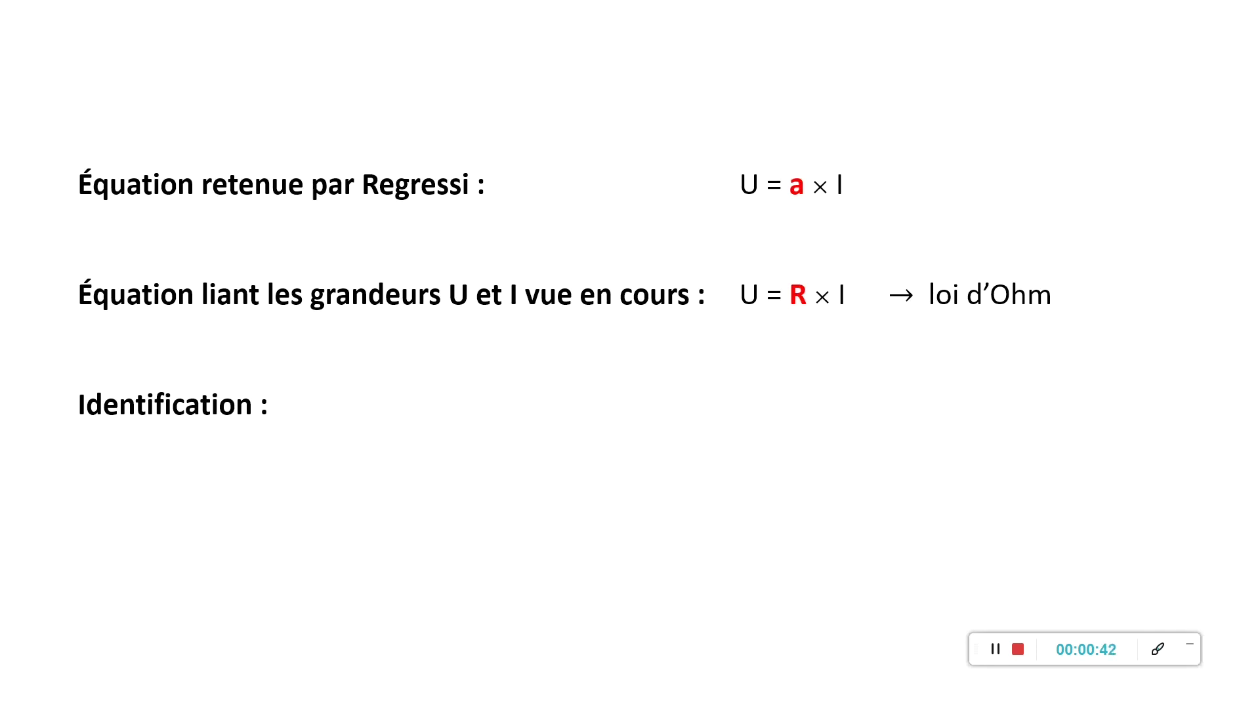
{"action": "key", "text": "Right"}
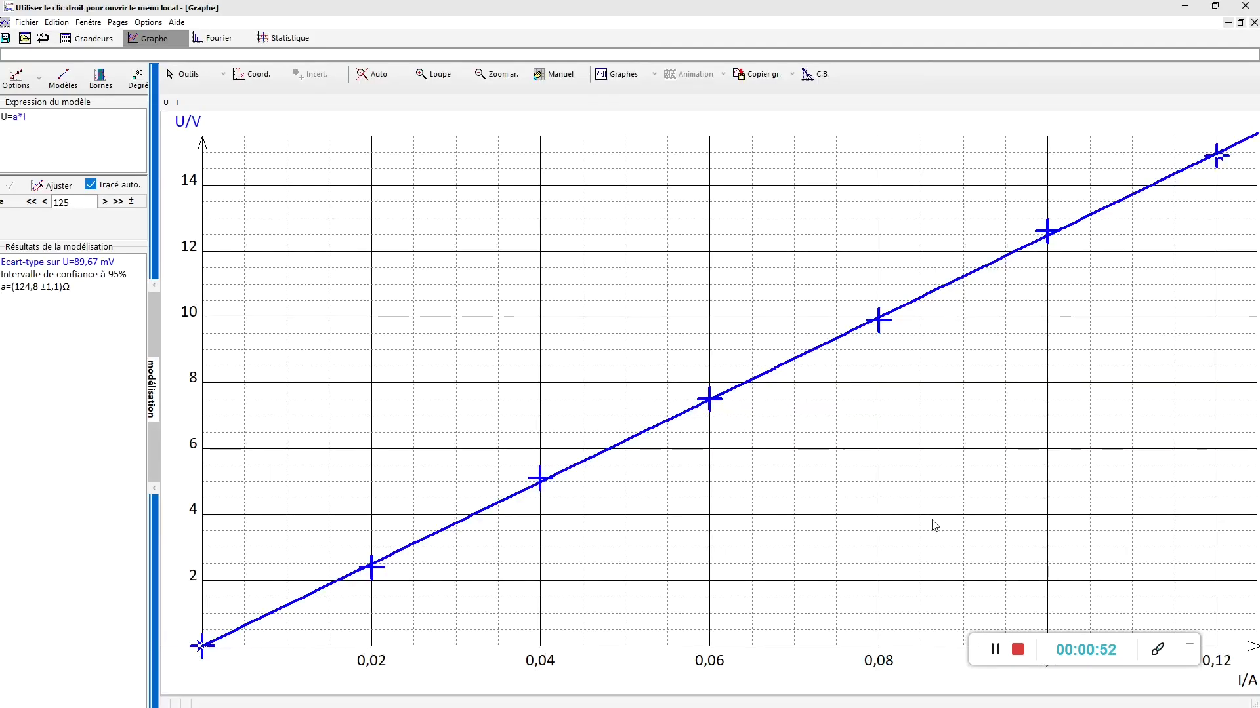
Step: Examine the optimised value of parameter a in the linear model
{"action": "left_click", "coordinate": [72, 202]}
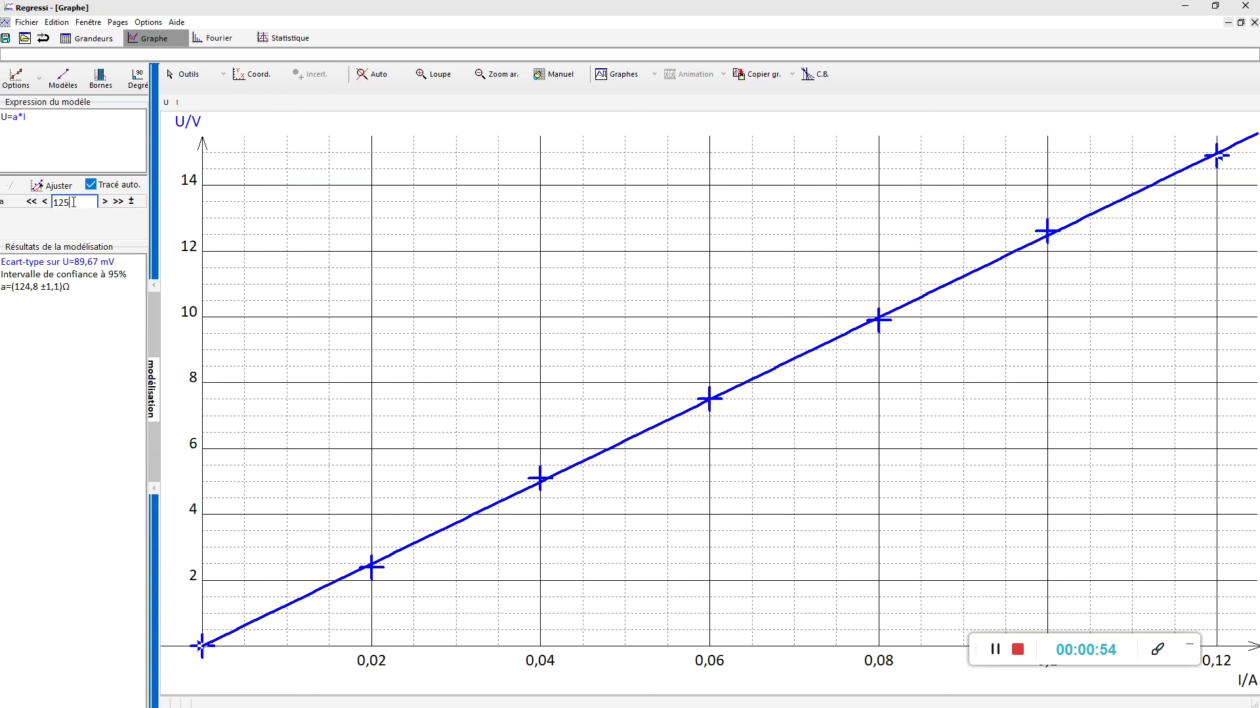